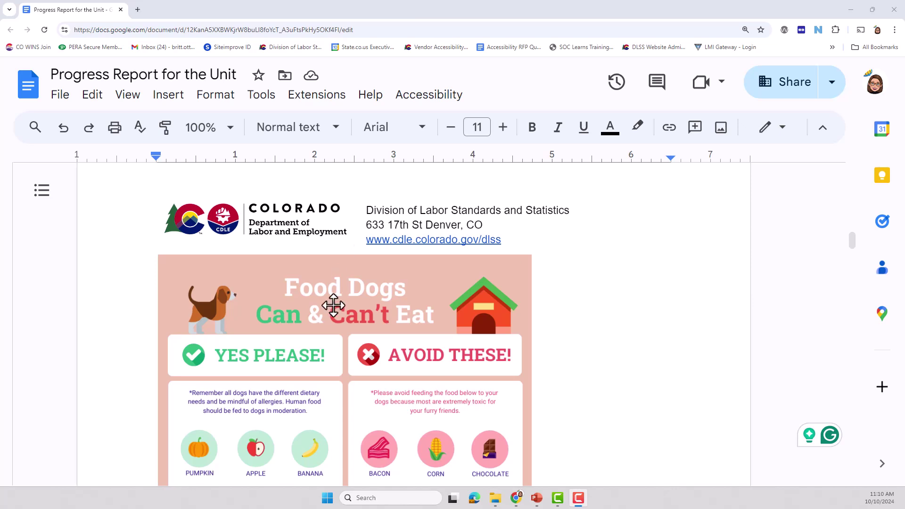
Review the full "Food Dogs Can & Can't Eat" infographic, from its title through both food columns to the text below it
scroll(561, 274, down, 1)
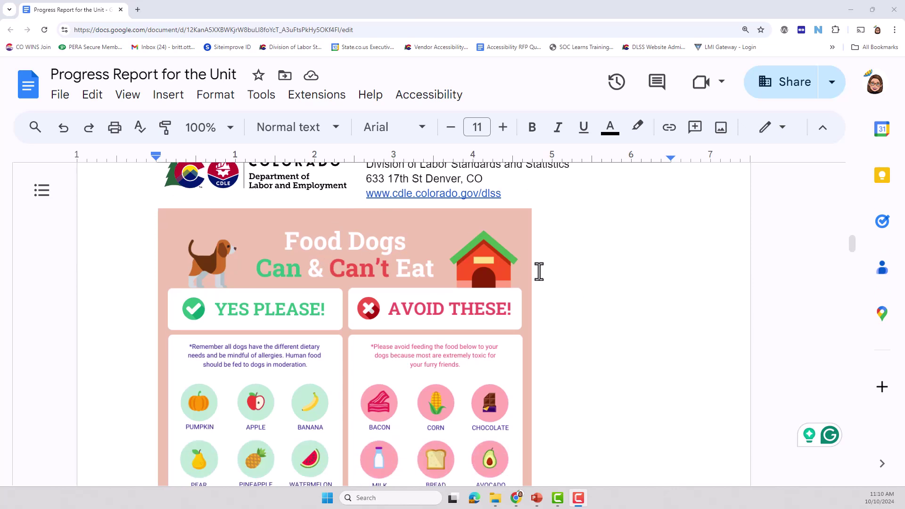
click(429, 259)
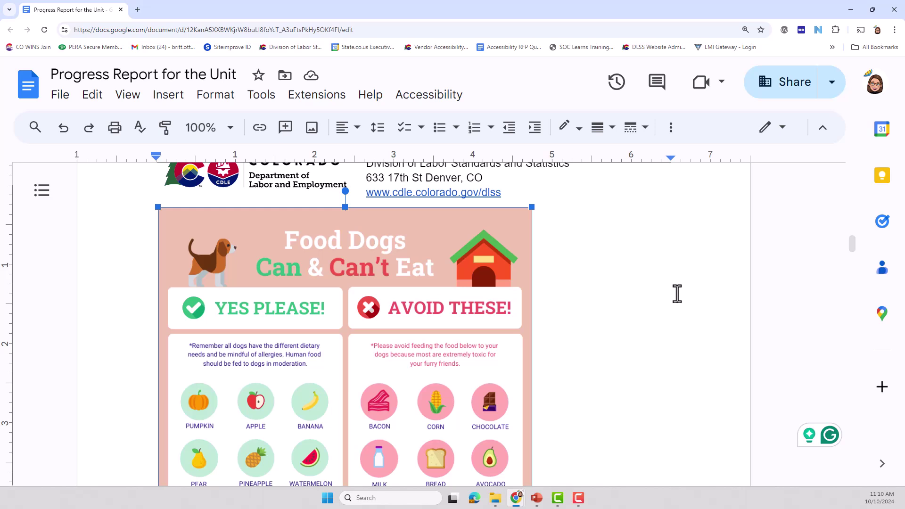
scroll(500, 250, down, 1)
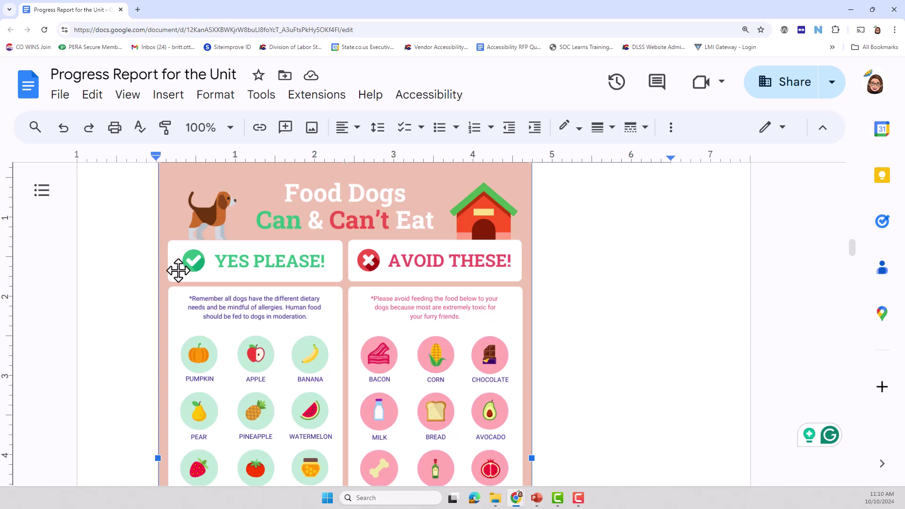
scroll(241, 265, down, 1)
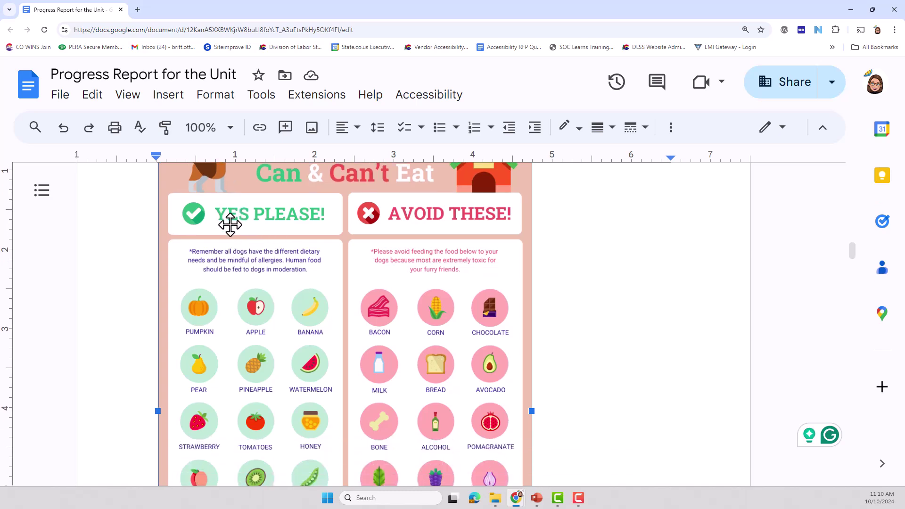
scroll(247, 434, down, 5)
scroll(258, 415, up, 3)
scroll(258, 415, up, 3)
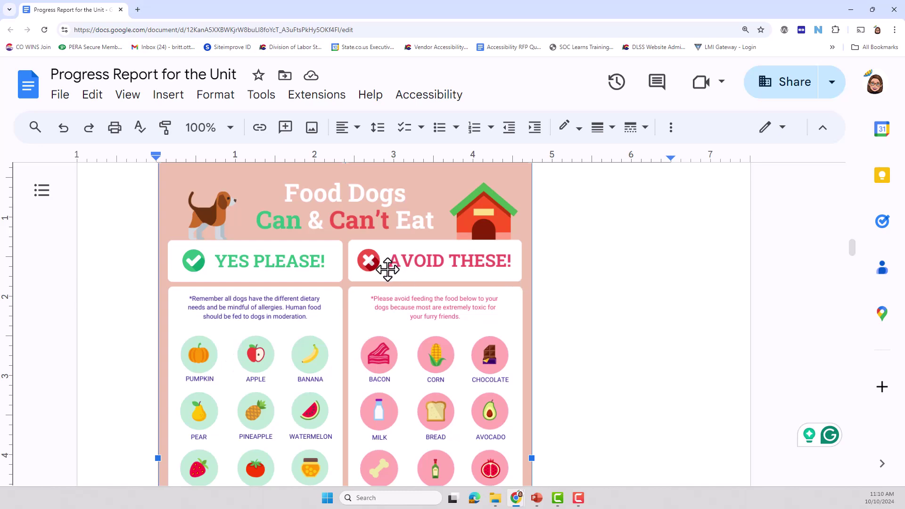
scroll(384, 267, down, 4)
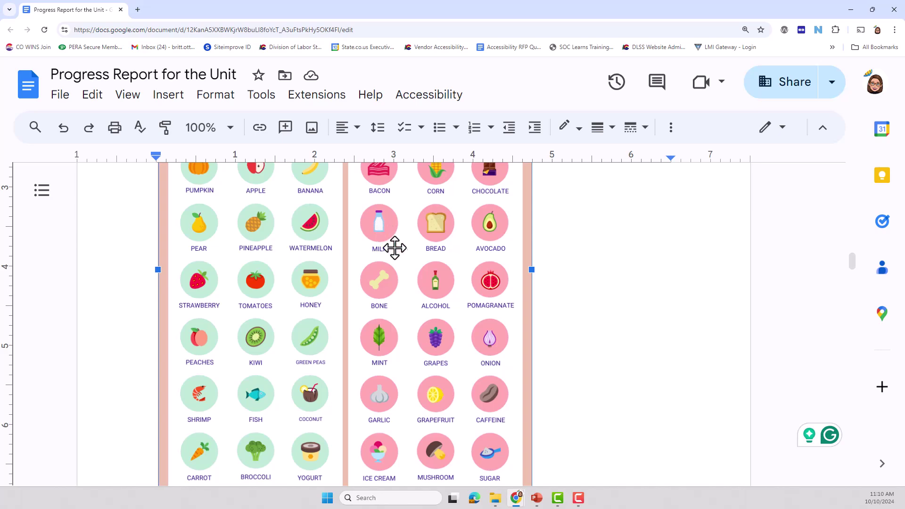
scroll(487, 357, up, 4)
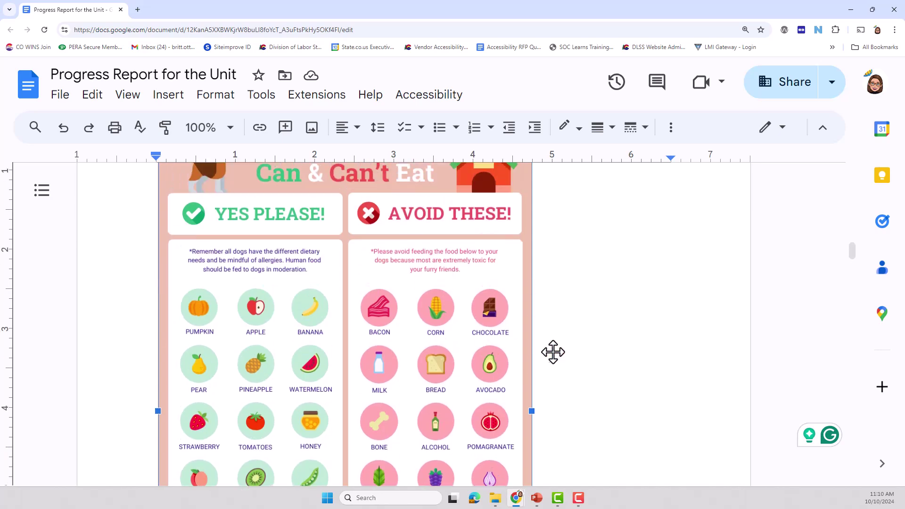
scroll(405, 328, up, 1)
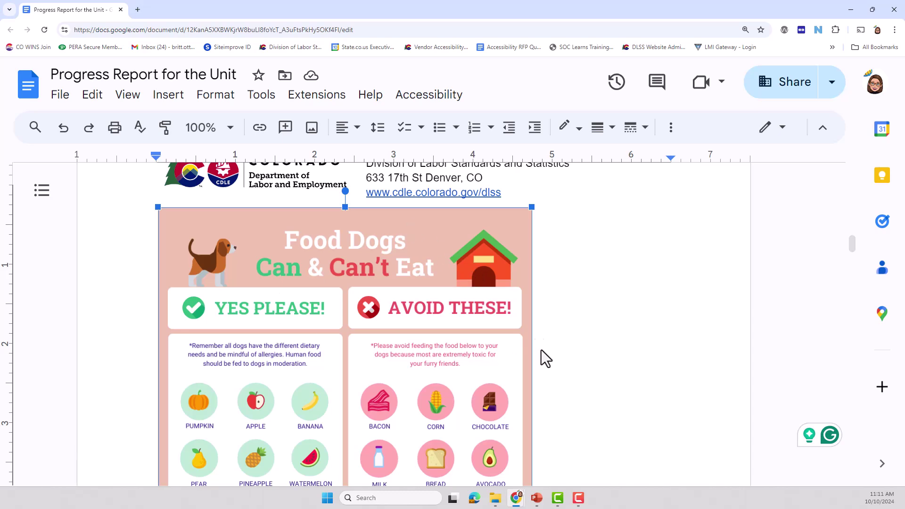
scroll(299, 307, down, 5)
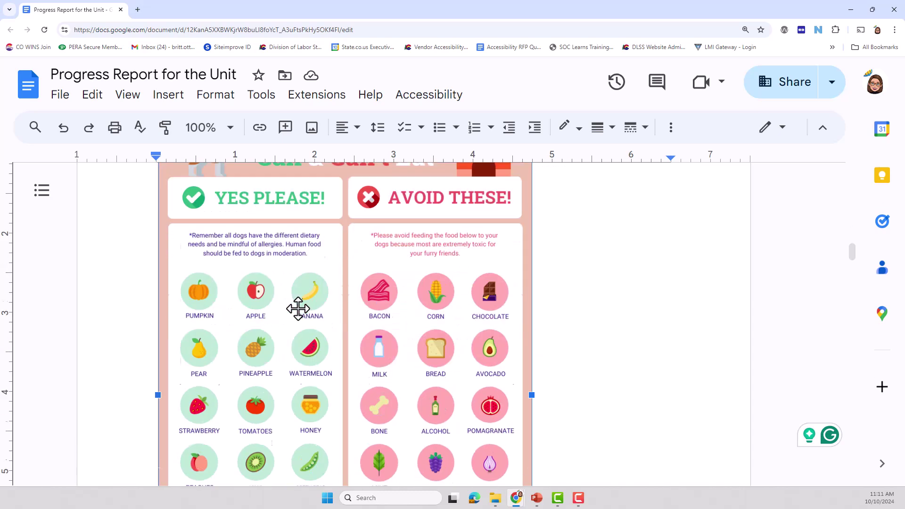
scroll(456, 376, down, 6)
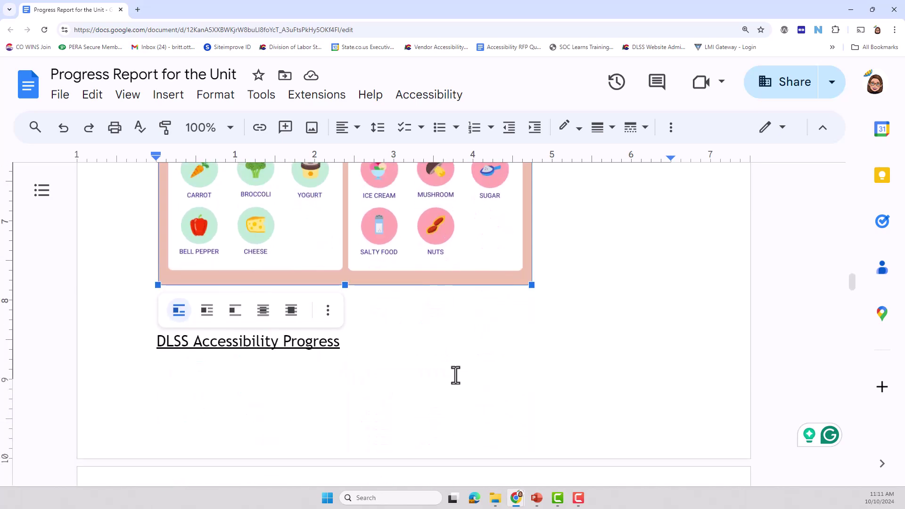
scroll(456, 376, up, 3)
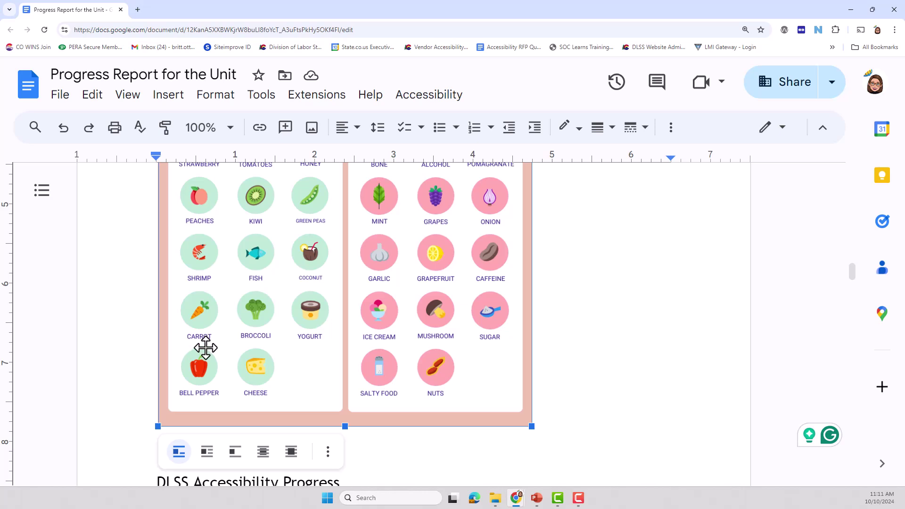
scroll(205, 348, up, 3)
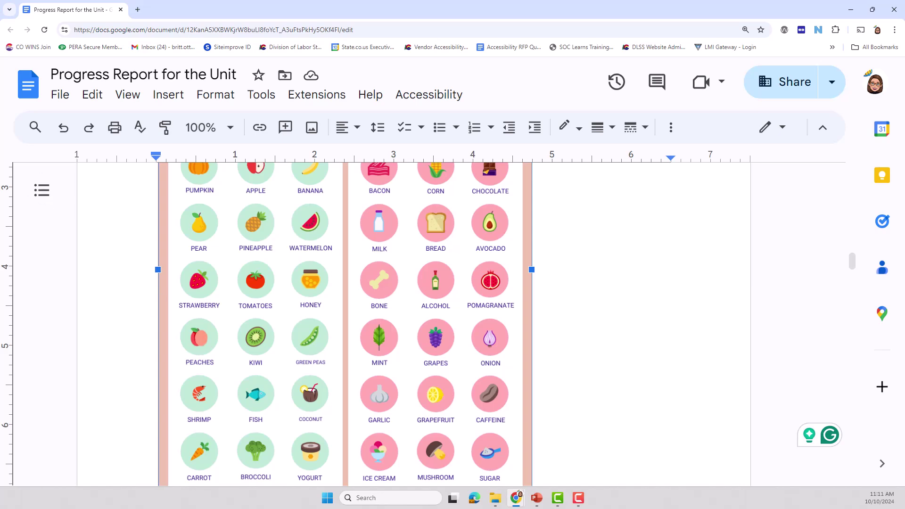
scroll(379, 347, down, 4)
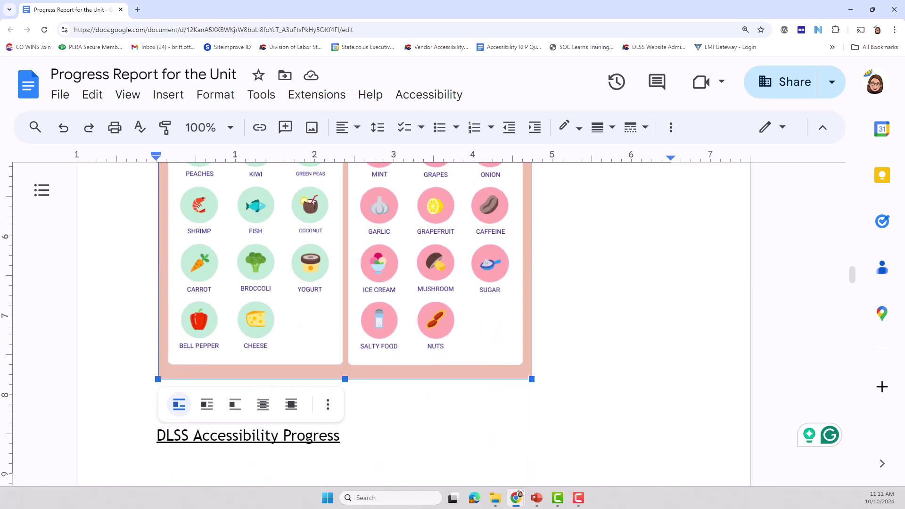
scroll(345, 321, up, 8)
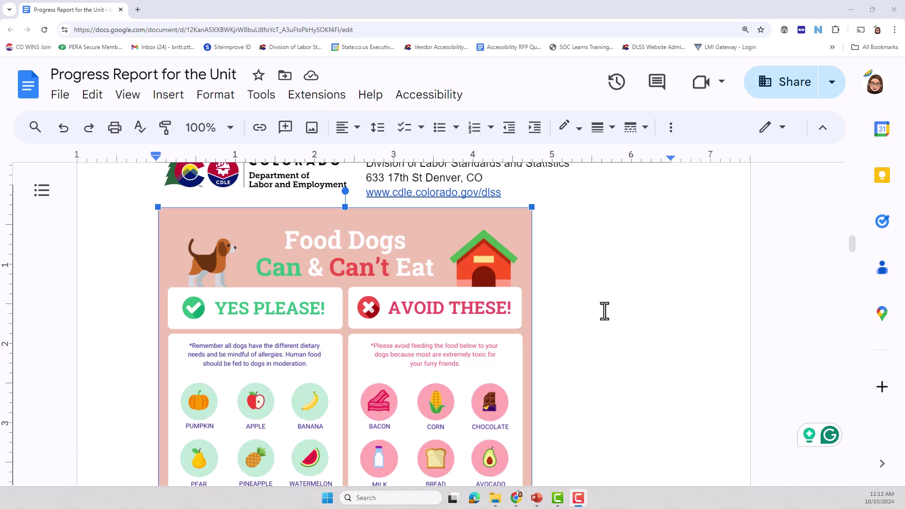
scroll(603, 313, down, 10)
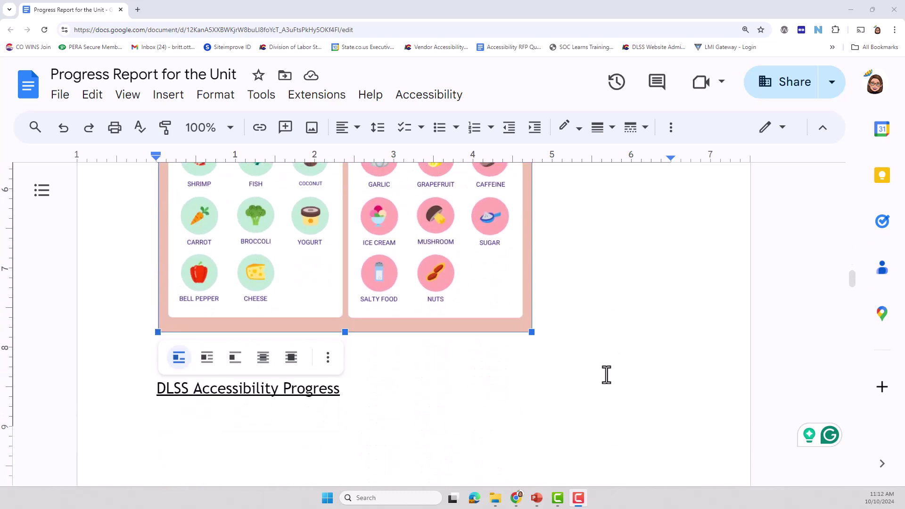
Add a new line directly beneath the infographic and turn off underlining for the text on it
click(540, 348)
key(Left)
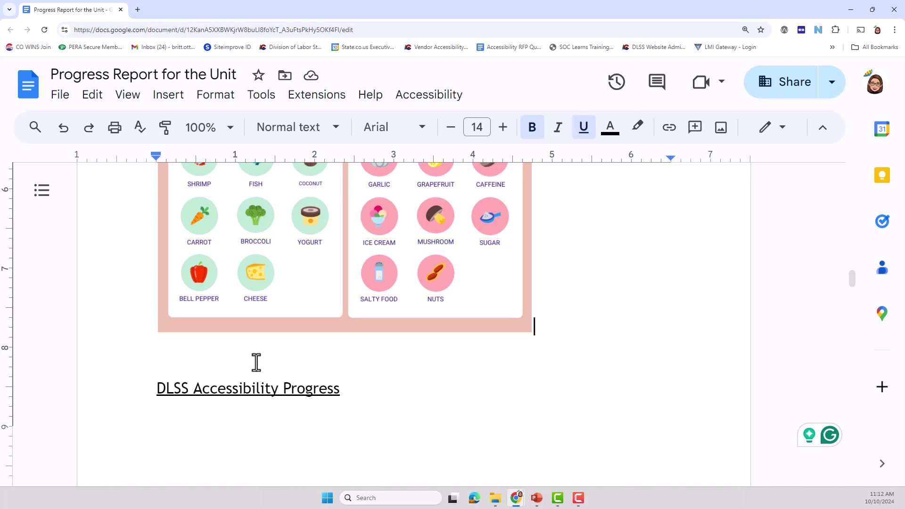
key(Return)
scroll(295, 319, up, 9)
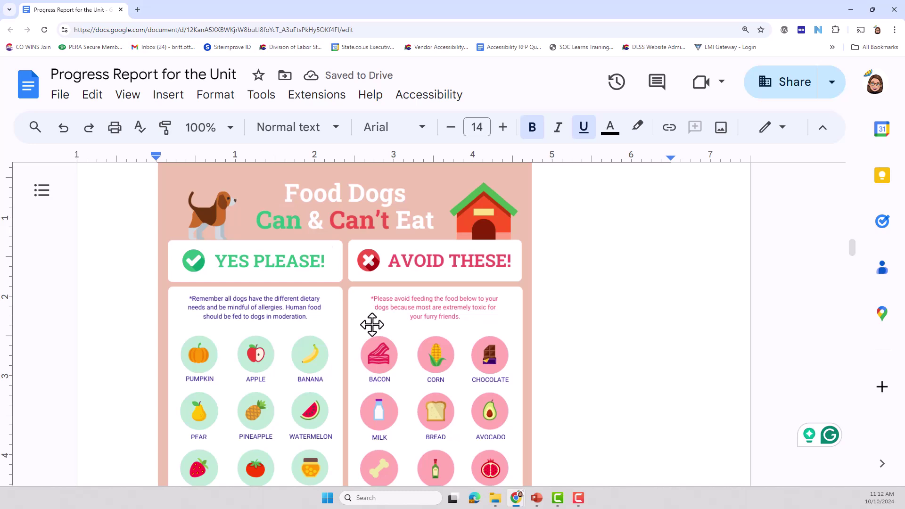
scroll(675, 356, down, 10)
scroll(677, 357, up, 2)
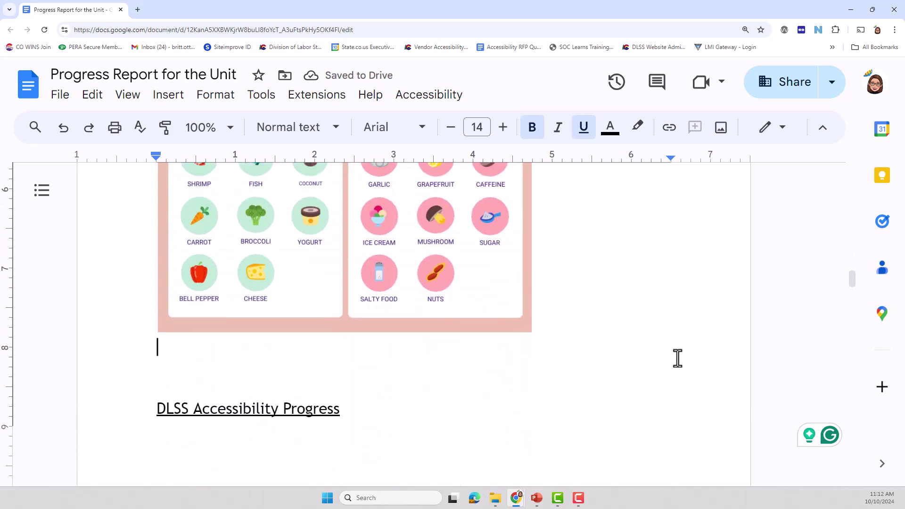
text(Food)
key(BackSpace)
key(BackSpace)
key(BackSpace)
key(BackSpace)
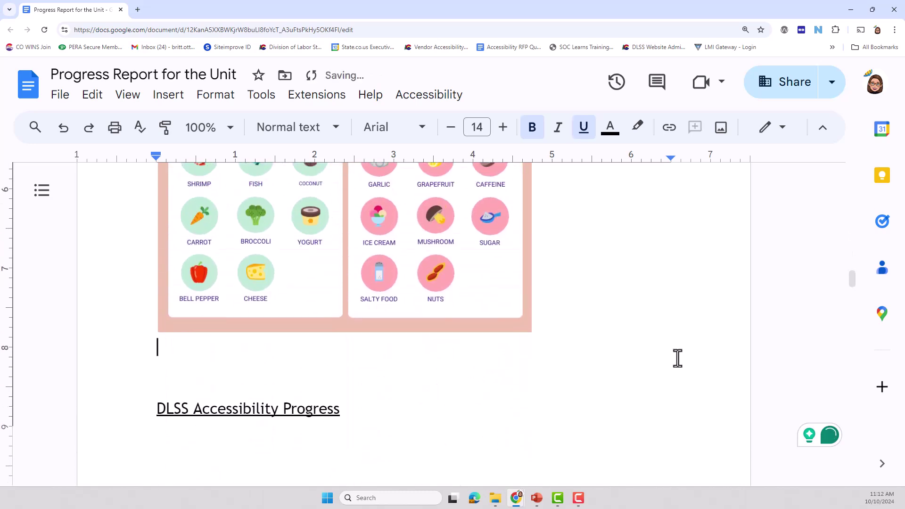
key(ctrl+u)
Enter the bold heading "Food Dogs Can Can't Eat Image Description:" on the line beneath the infographic
text(Food Dogs Csan)
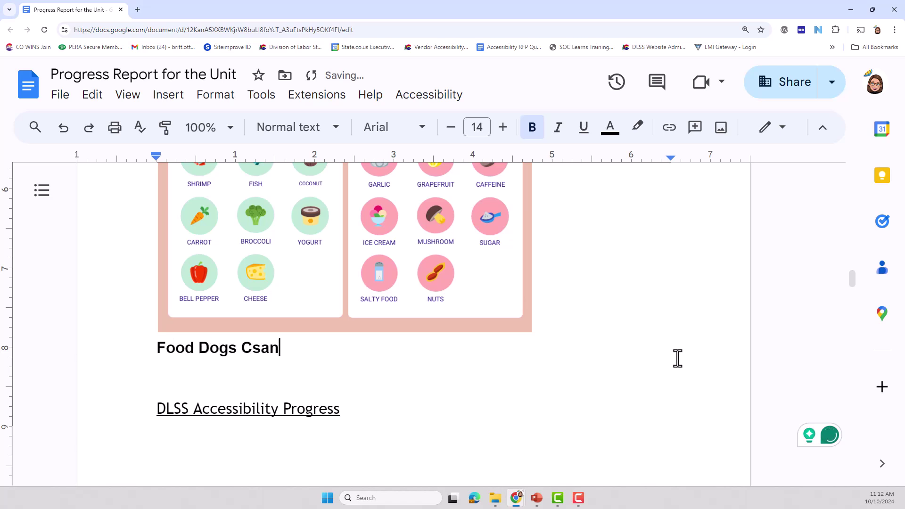
key(BackSpace)
key(BackSpace)
key(BackSpace)
text(an ^ C)
key(BackSpace)
key(BackSpace)
key(BackSpace)
text(Can't Eat)
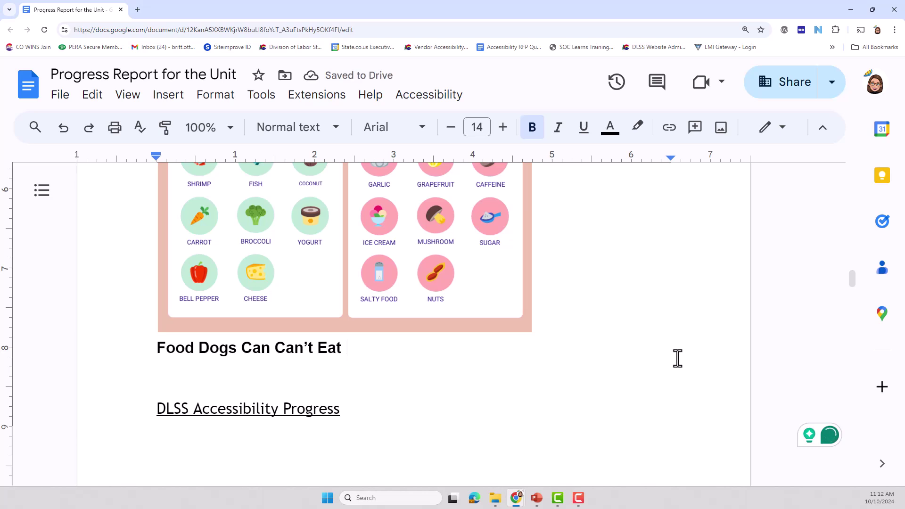
text( Image Descri)
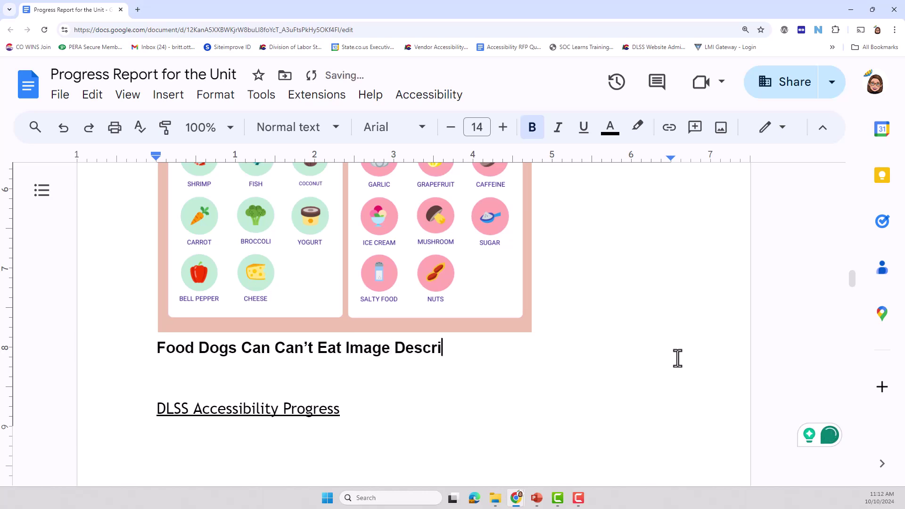
text(ption:)
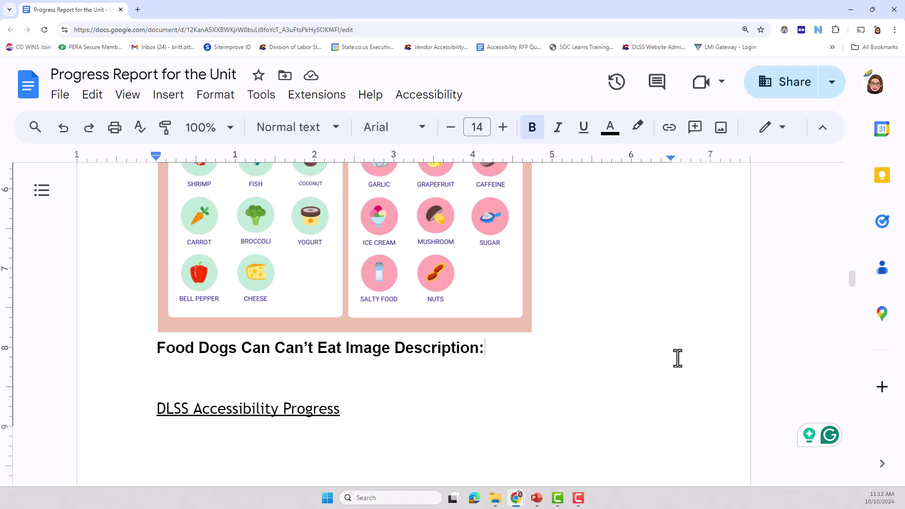
Under the heading, transcribe the infographic's first note as "*Remember all dogs have different dietary needs and be mindful of allergies"
key(Return)
scroll(378, 398, up, 10)
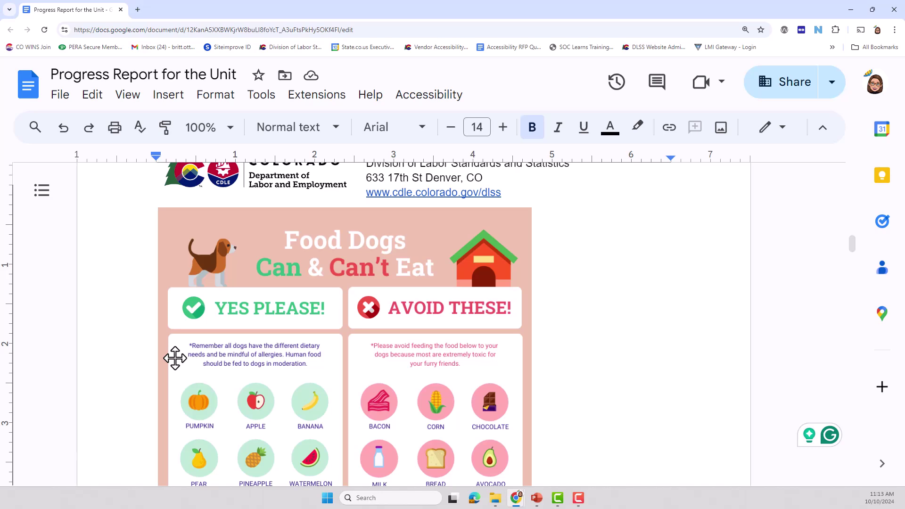
scroll(556, 414, down, 10)
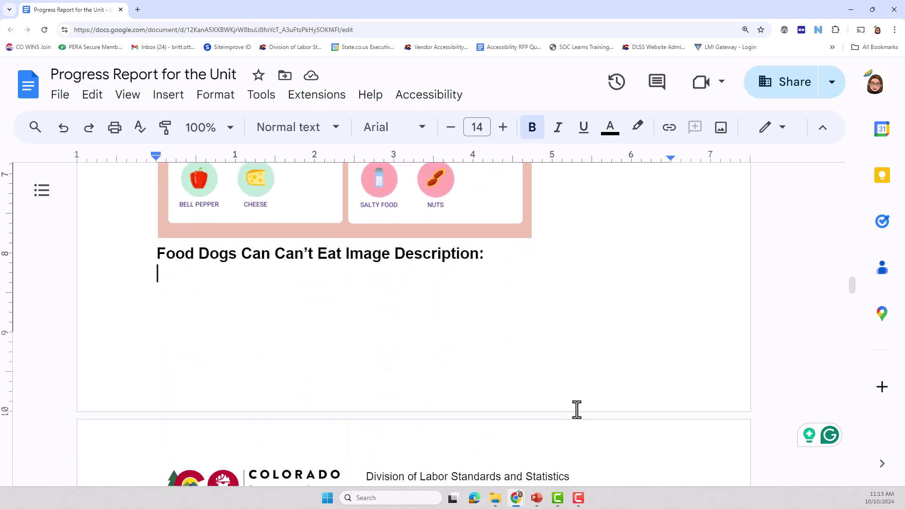
scroll(577, 409, down, 1)
text(*Rem)
scroll(577, 409, up, 8)
scroll(578, 392, up, 3)
scroll(579, 390, down, 9)
text(embe)
text(r all dogs have the dif)
text(ferent dietary needs )
text(and )
text(be mindful of)
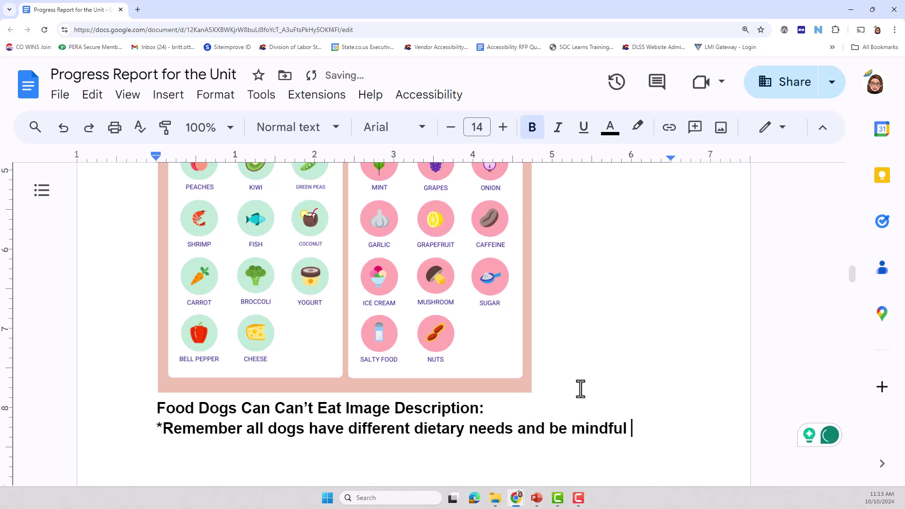
scroll(583, 371, up, 6)
scroll(583, 372, up, 3)
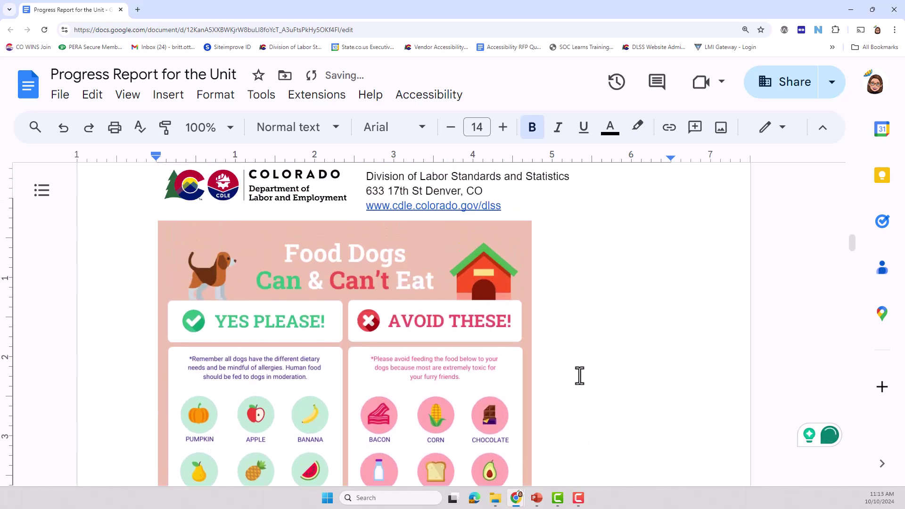
scroll(583, 372, down, 10)
text(LL)
key(BackSpace)
key(BackSpace)
text(allerg)
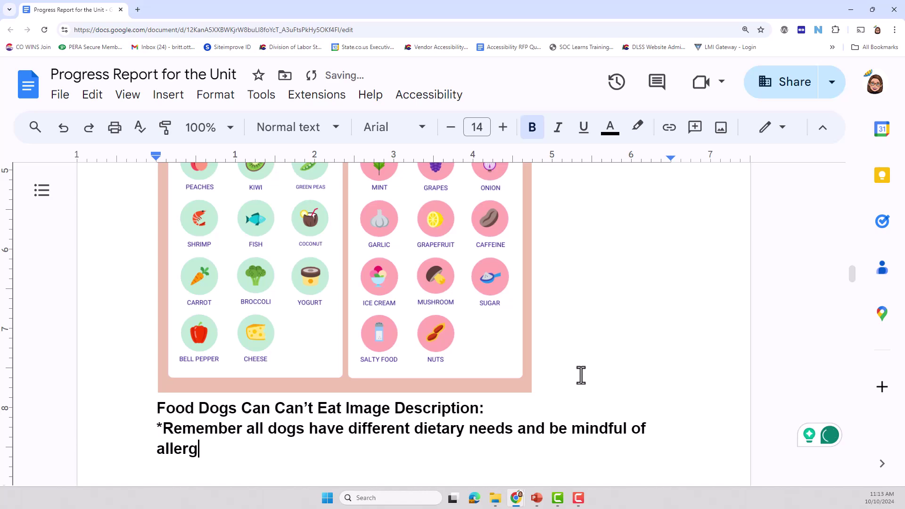
Complete the note with the sentence "Human foods should be fed to dogs in moderation." and start a new line
text(Human foods)
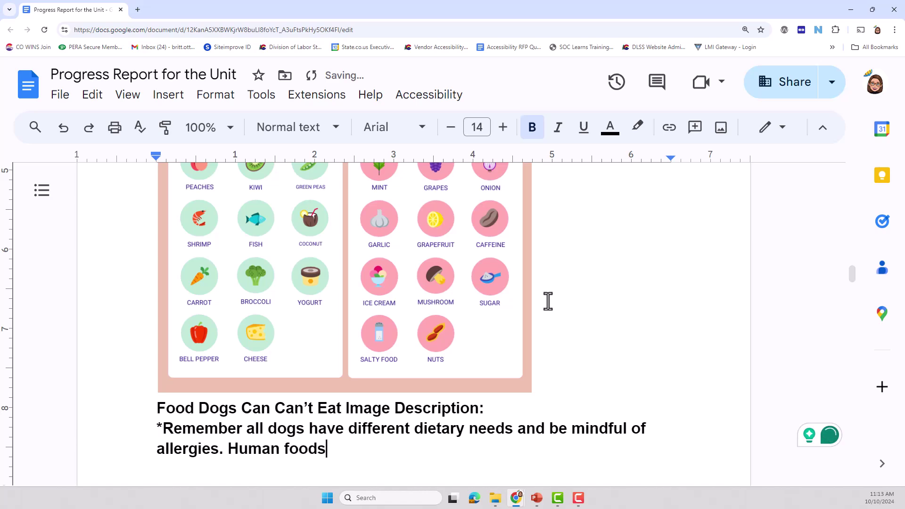
scroll(556, 321, up, 6)
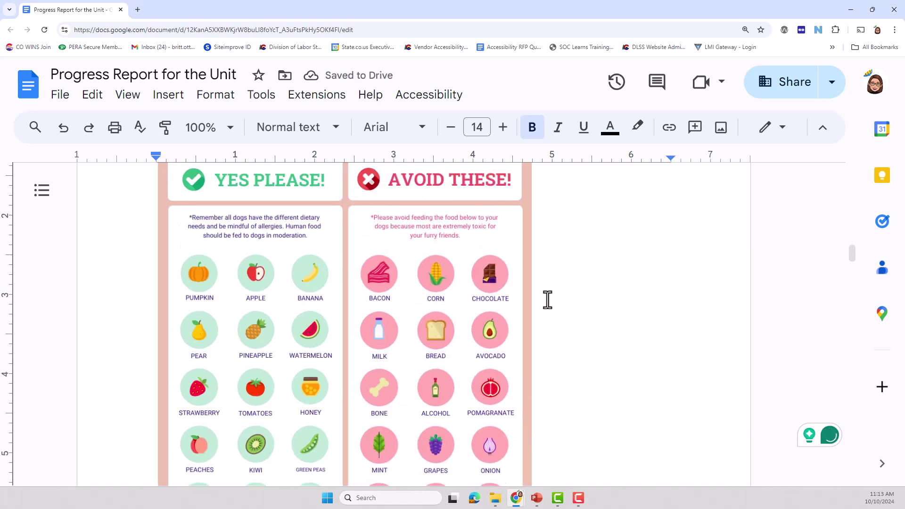
scroll(547, 300, down, 6)
text(sh)
key(BackSpace)
text(should be fed)
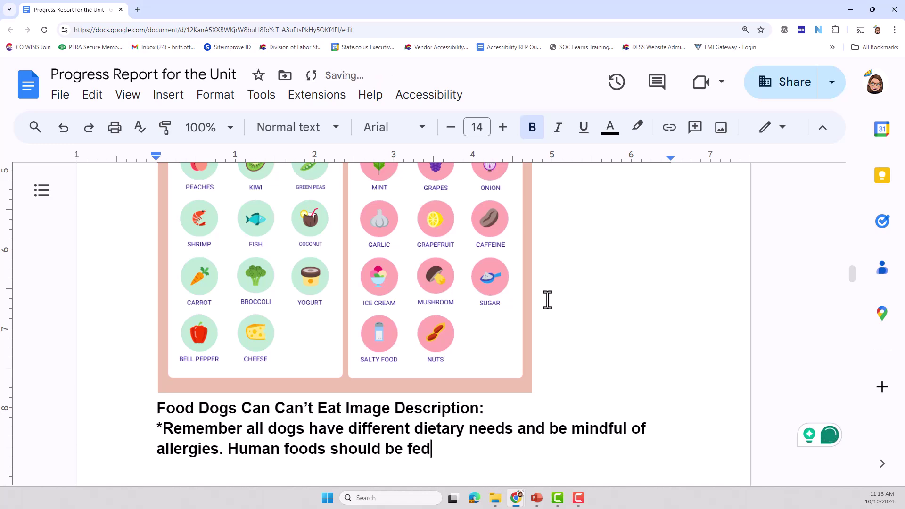
scroll(547, 300, up, 6)
scroll(548, 300, down, 6)
text(fed to dogs in moderation)
key(BackSpace)
text(on.)
key(Return)
Add the label "Yes please:" on the line below the dietary note
scroll(449, 297, up, 6)
scroll(242, 303, up, 2)
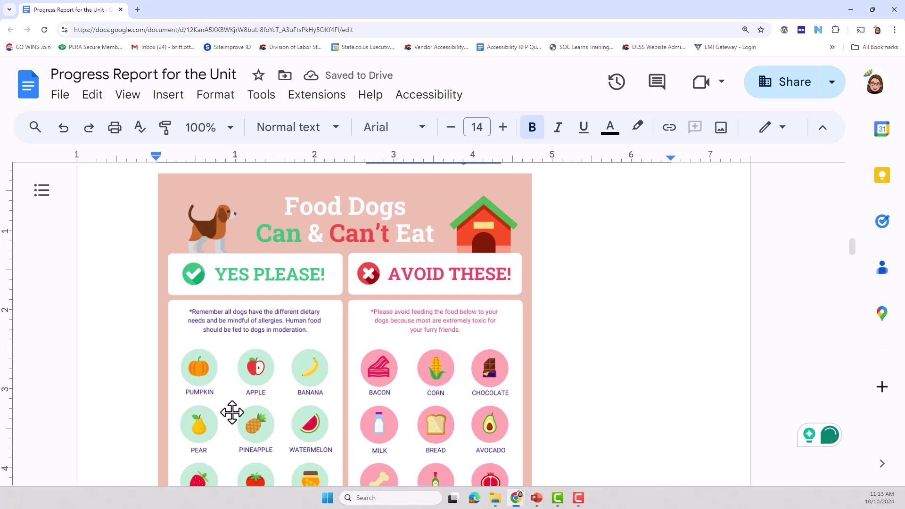
scroll(237, 410, down, 8)
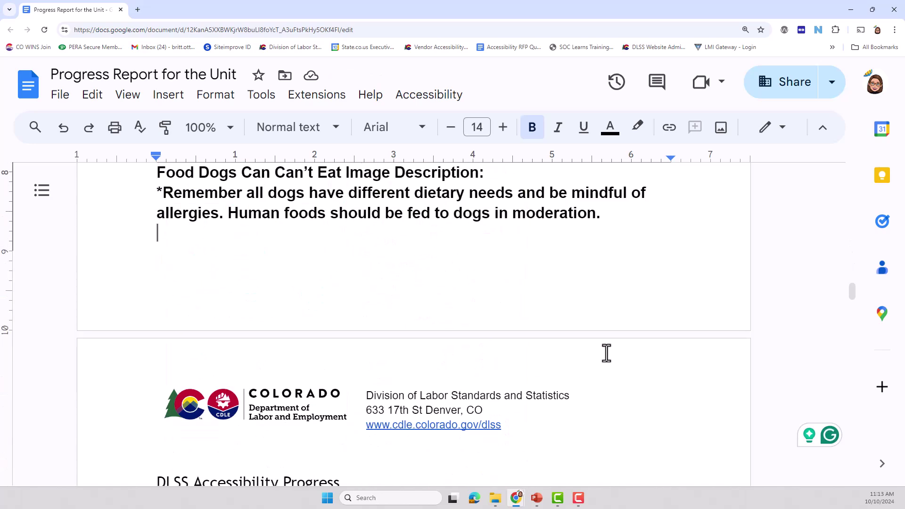
text(Yes plae)
key(BackSpace)
key(BackSpace)
text(ease:)
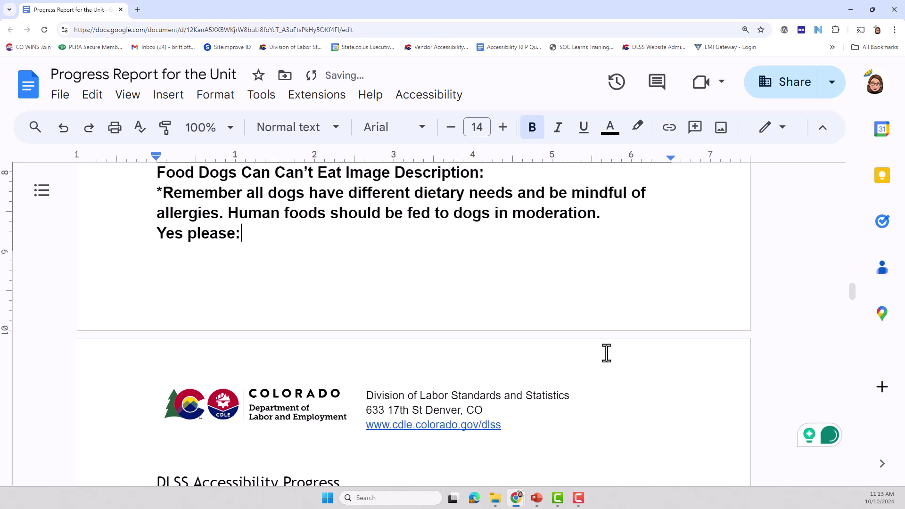
click(607, 354)
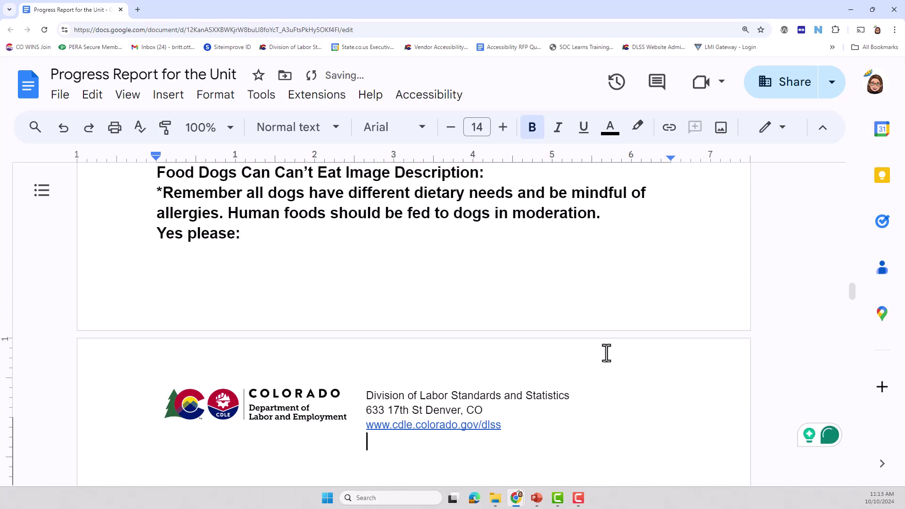
Start a bulleted list with solid round bullets on the line below the "Yes please:" label
click(587, 336)
click(587, 337)
click(209, 96)
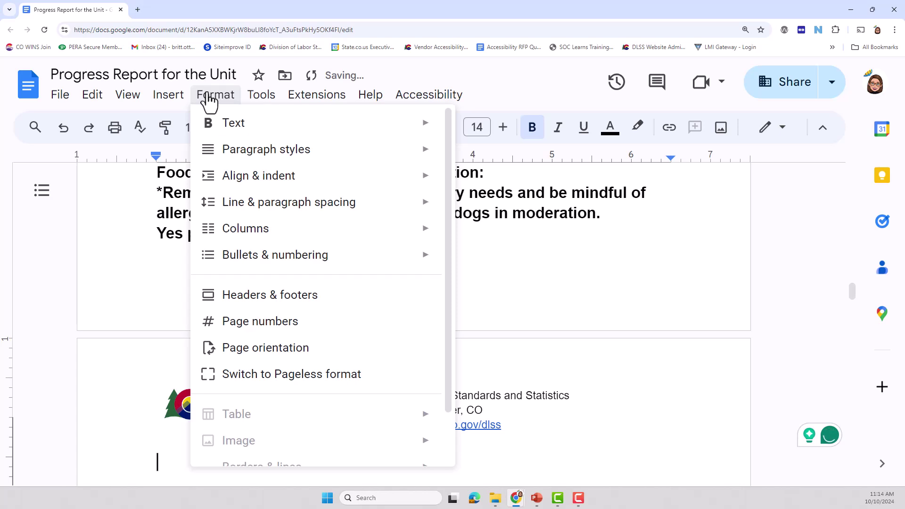
mouse_move(232, 267)
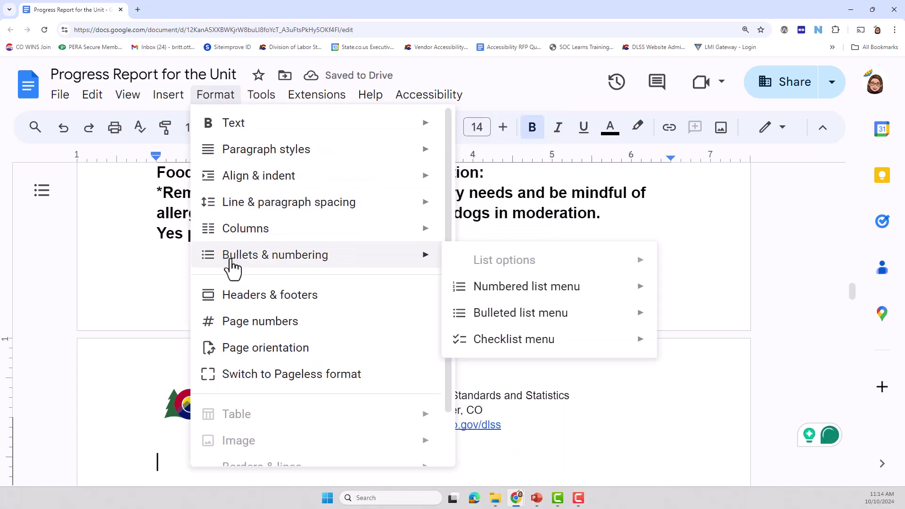
mouse_move(467, 323)
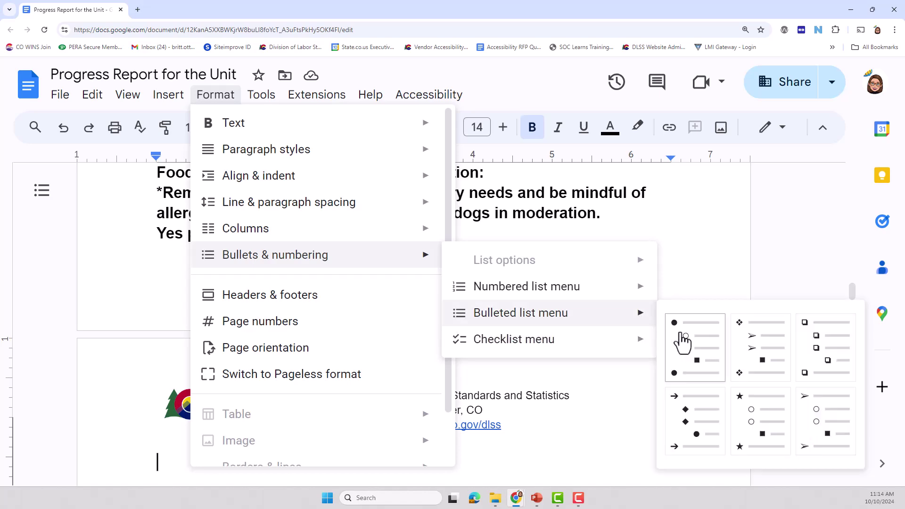
click(682, 336)
List the infographic's first row of safe foods as separate bullets: Pumpkin, Apple and Banana
scroll(330, 340, up, 5)
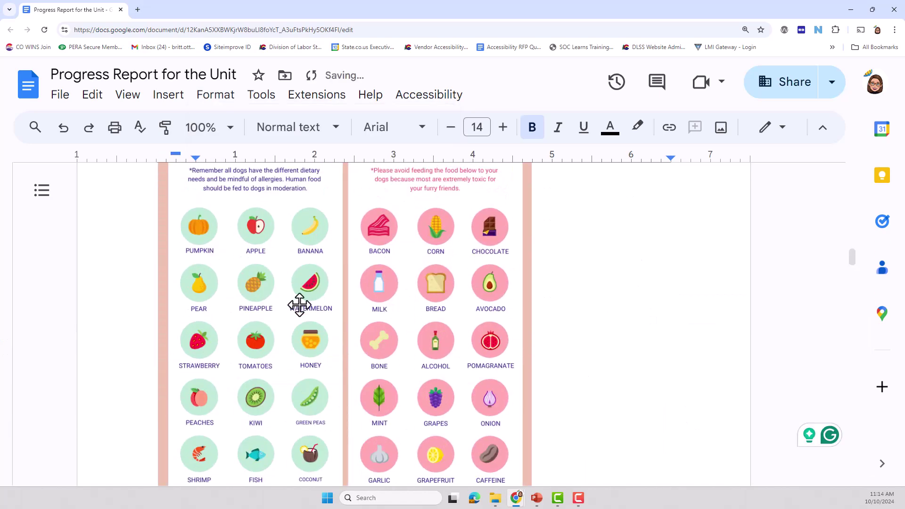
scroll(333, 297, down, 7)
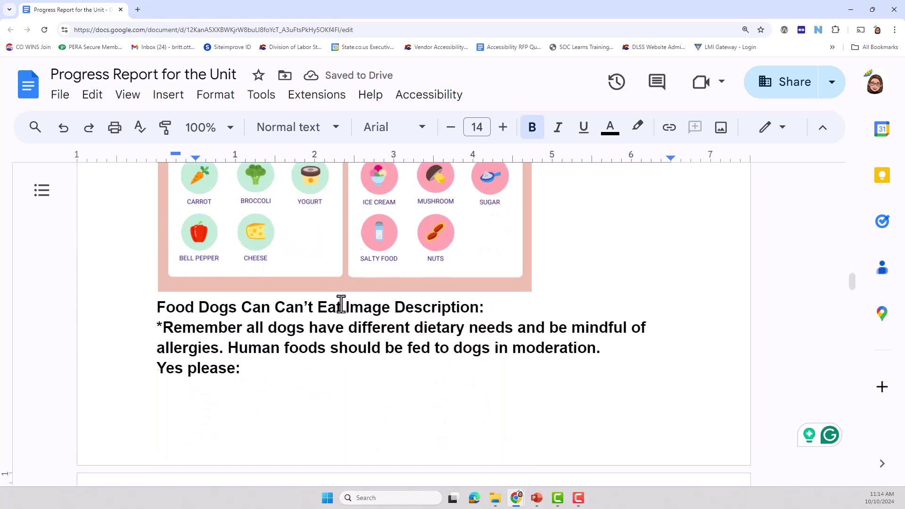
scroll(341, 304, down, 3)
text(Pump)
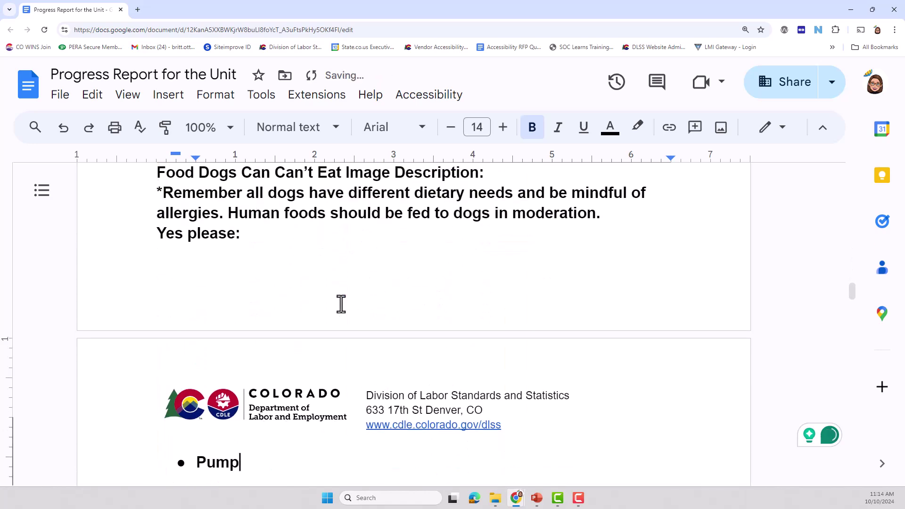
text(kin)
key(Return)
text(Apple)
key(Return)
text(Banana)
key(Return)
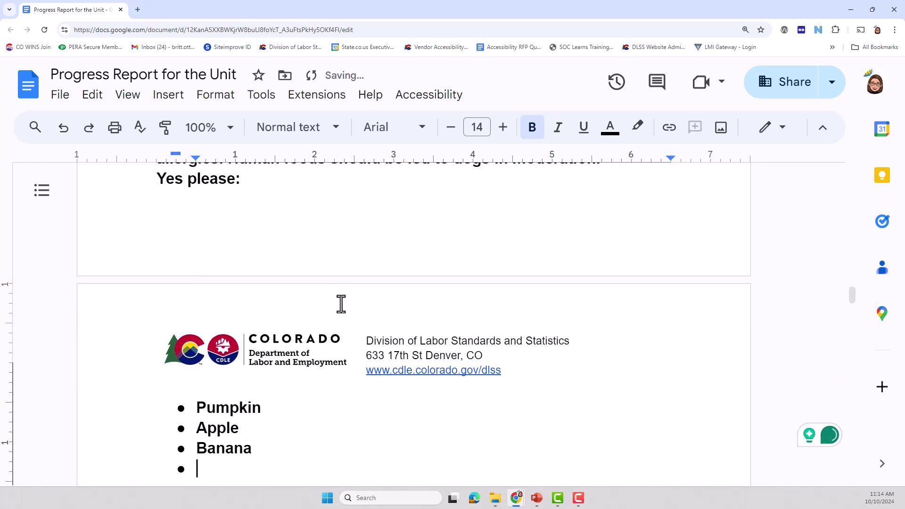
Continue the bulleted list with the second row of safe foods: Pear, Pineapple and Watermelon
scroll(289, 216, up, 15)
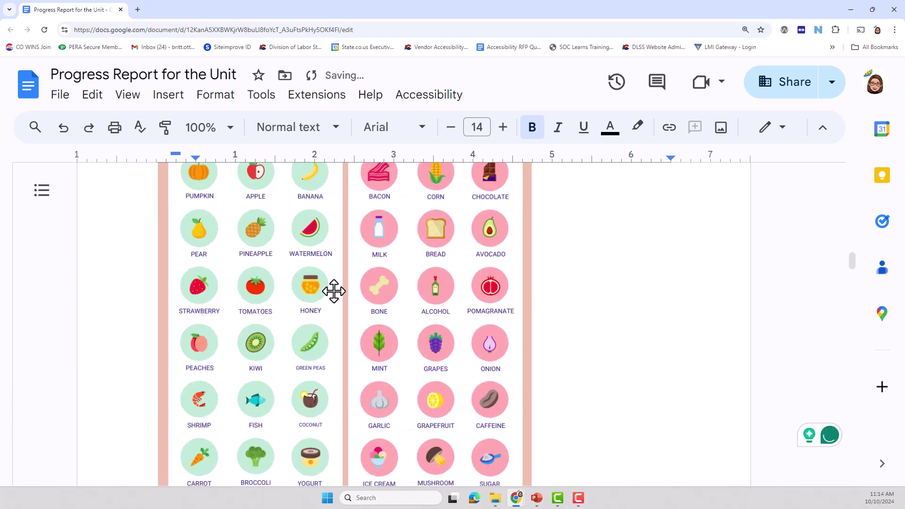
scroll(334, 292, down, 15)
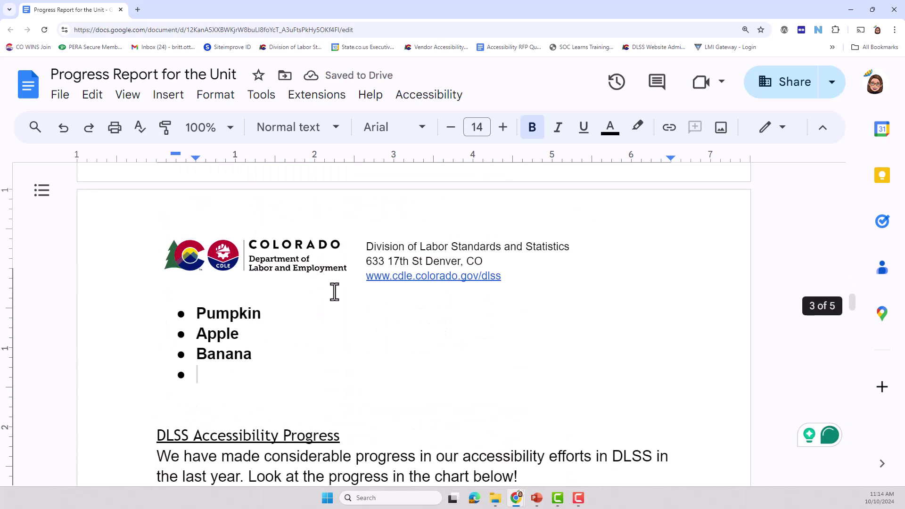
text(Pear)
key(Return)
text(Pineapple)
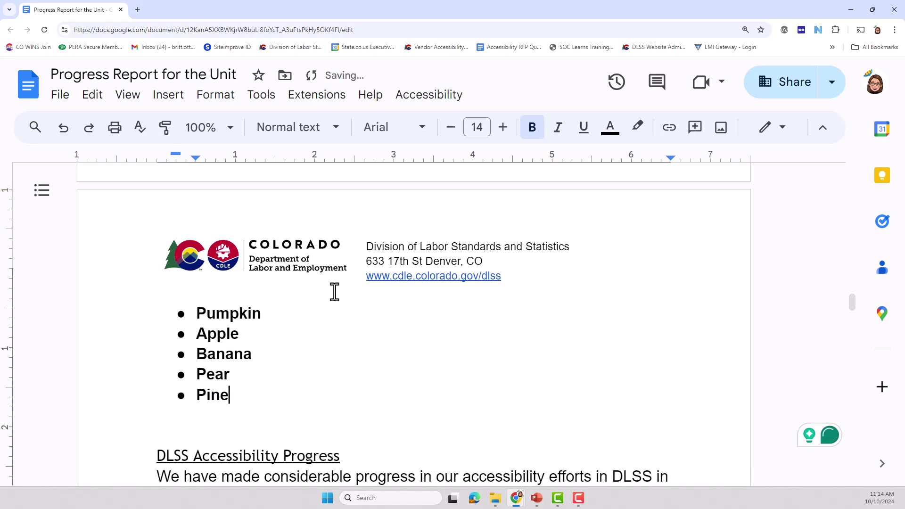
key(Return)
text(Watermel)
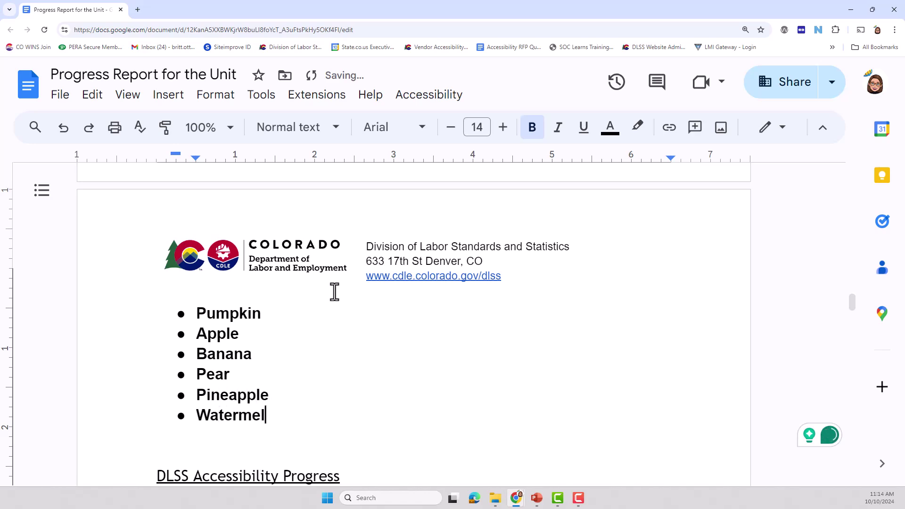
text(on)
key(Return)
Add the bullets Strawberry, Tomatoes and Honey from the infographic's third row, and end the bulleted list
scroll(338, 273, up, 15)
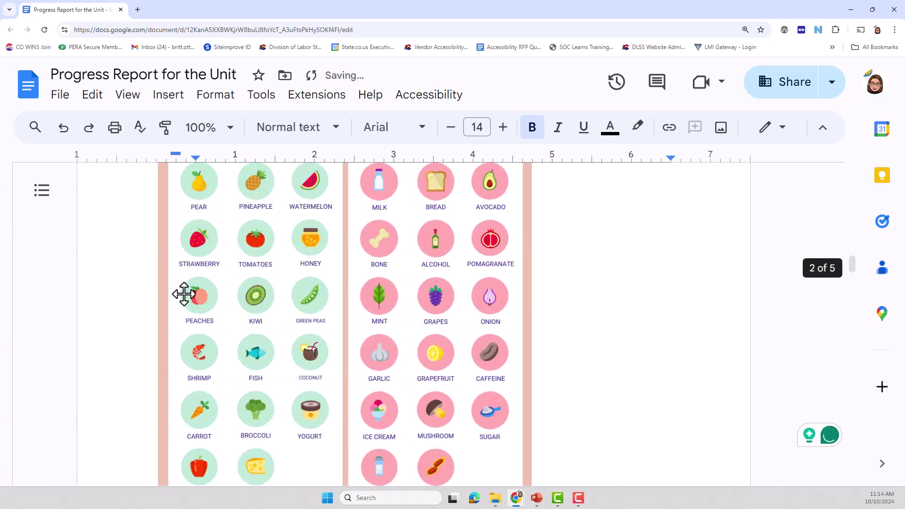
scroll(348, 306, down, 10)
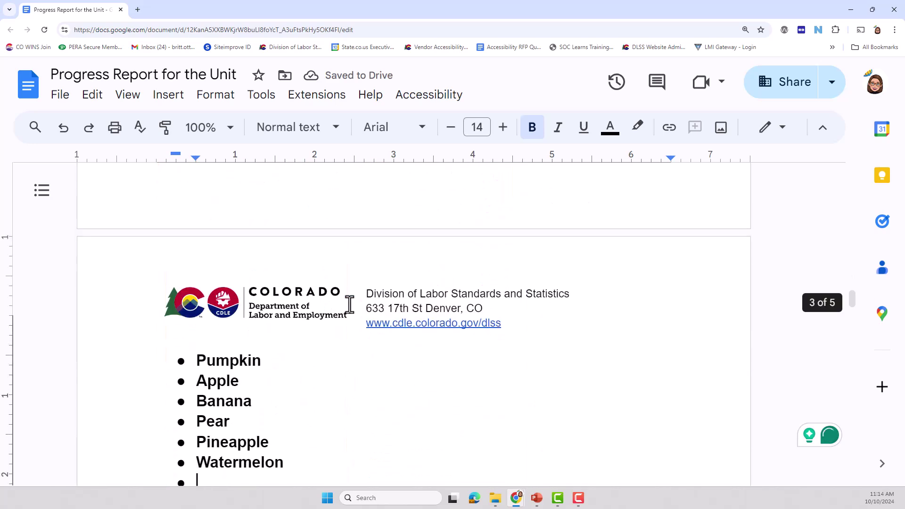
text(Strawberry t)
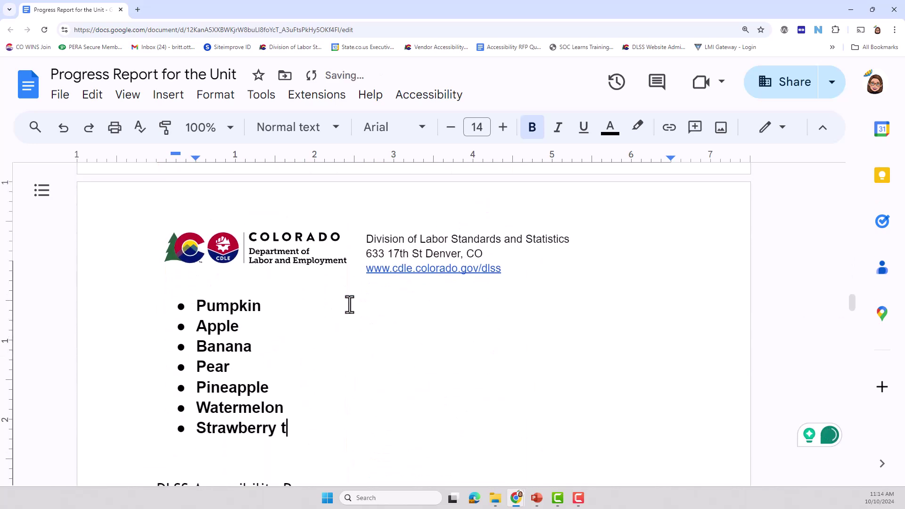
key(BackSpace)
key(Return)
text(Tomat)
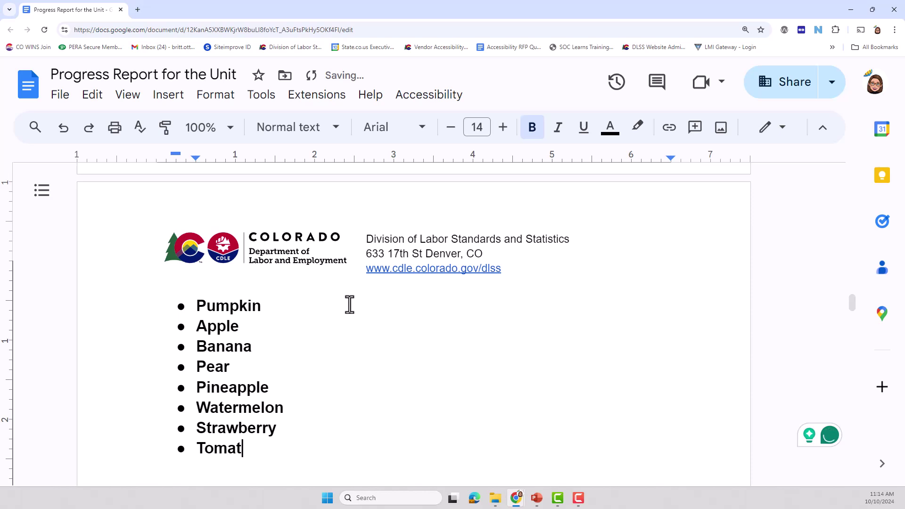
text(oes)
key(Return)
text(Honey)
key(Return)
key(Return)
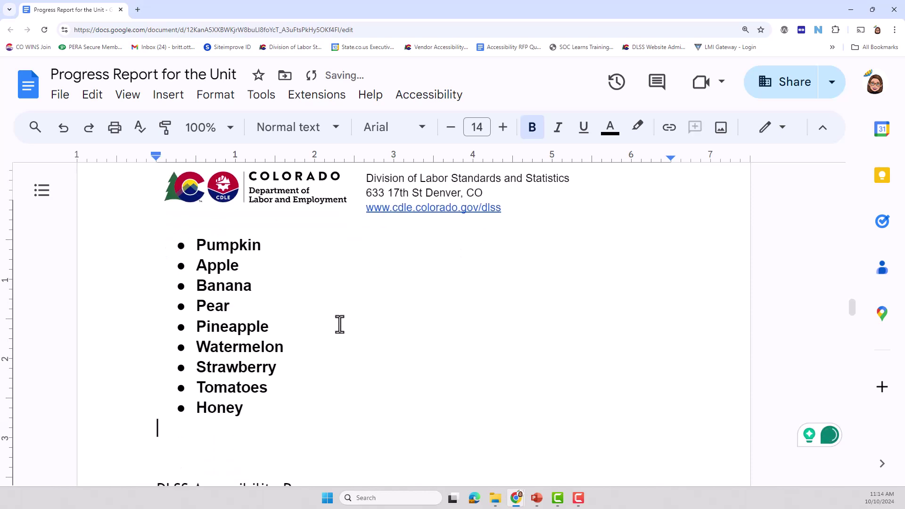
Below the list, begin transcribing the infographic's second note as "*Please avoid feeding the food below to your dogs because"
scroll(420, 337, up, 6)
scroll(421, 337, up, 5)
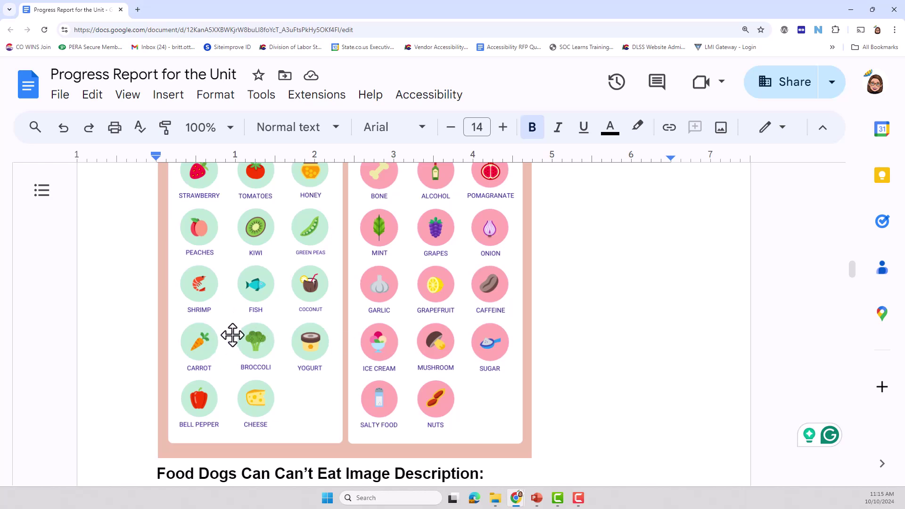
scroll(257, 423, up, 5)
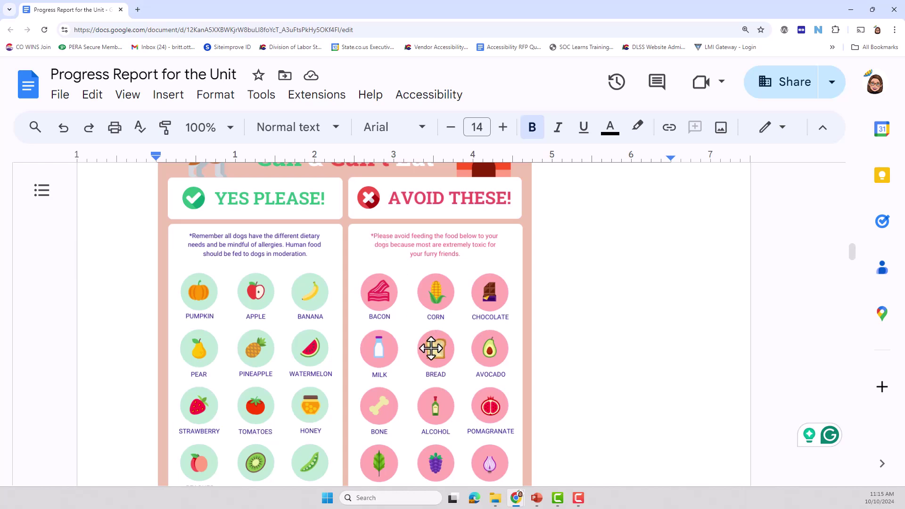
scroll(658, 398, down, 10)
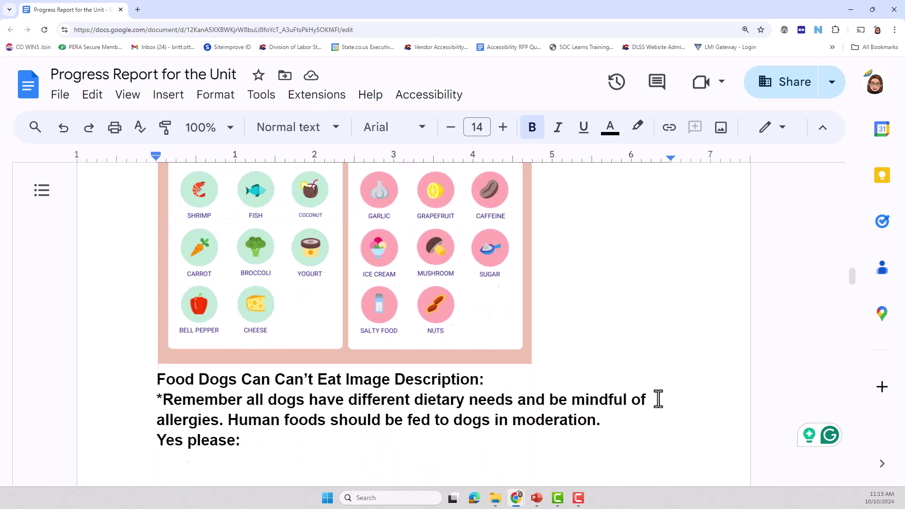
scroll(607, 400, down, 6)
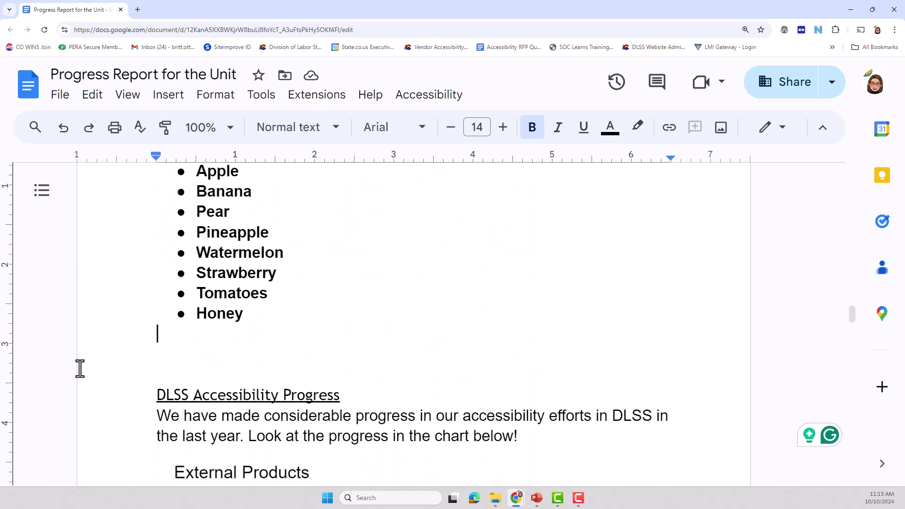
text(*Please avoid feeding the)
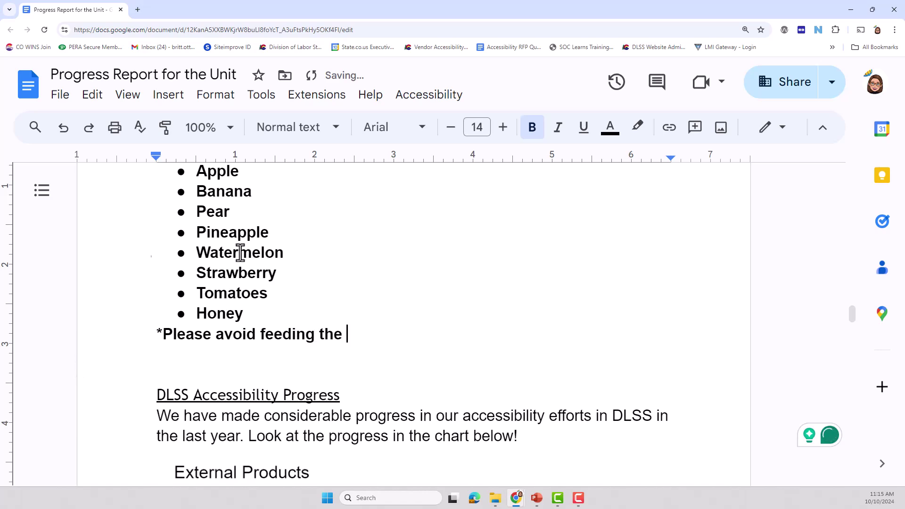
scroll(552, 281, up, 15)
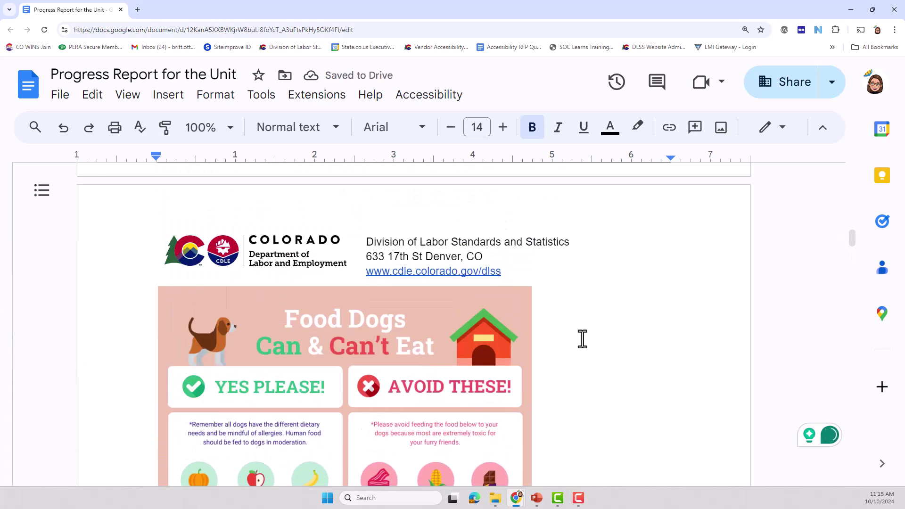
scroll(594, 343, down, 15)
text(he )
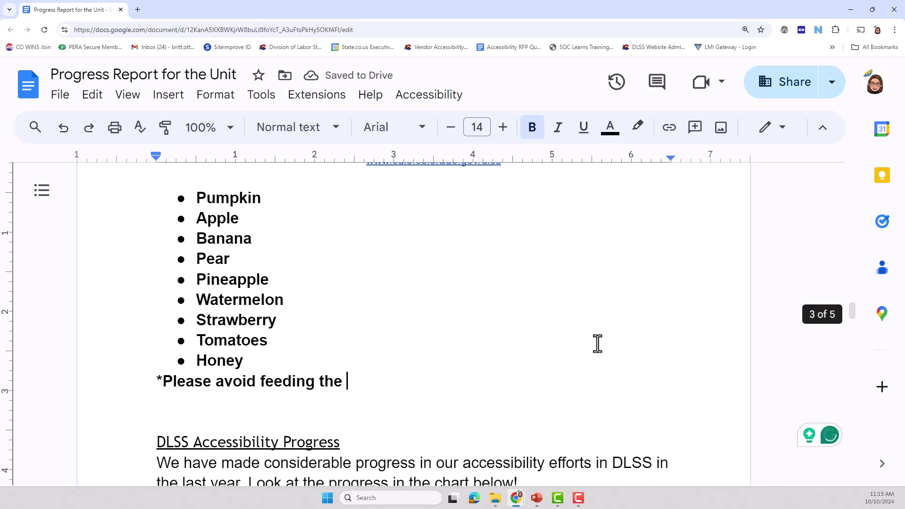
text(food below to your dogs because)
Complete the second note with "most are extremely toxic for your furry friends." and start a new line
scroll(718, 278, up, 1)
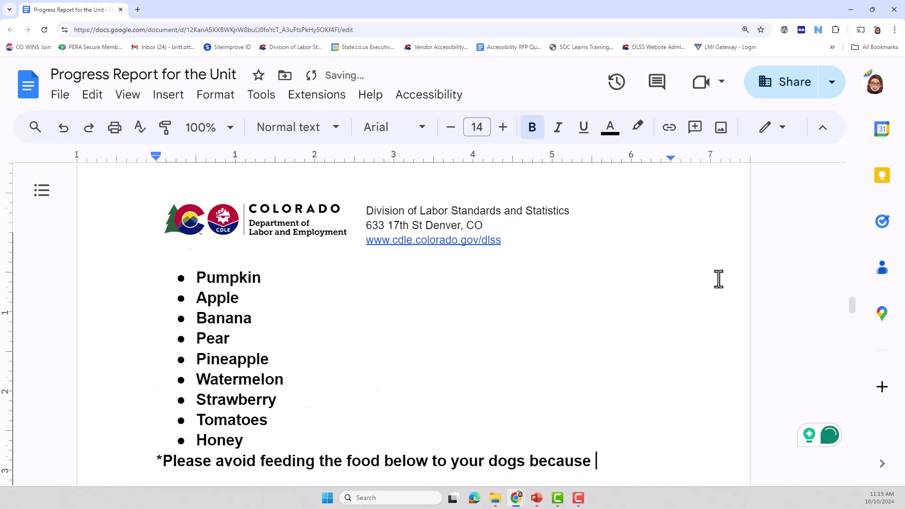
scroll(718, 279, up, 10)
scroll(649, 328, down, 10)
text(most)
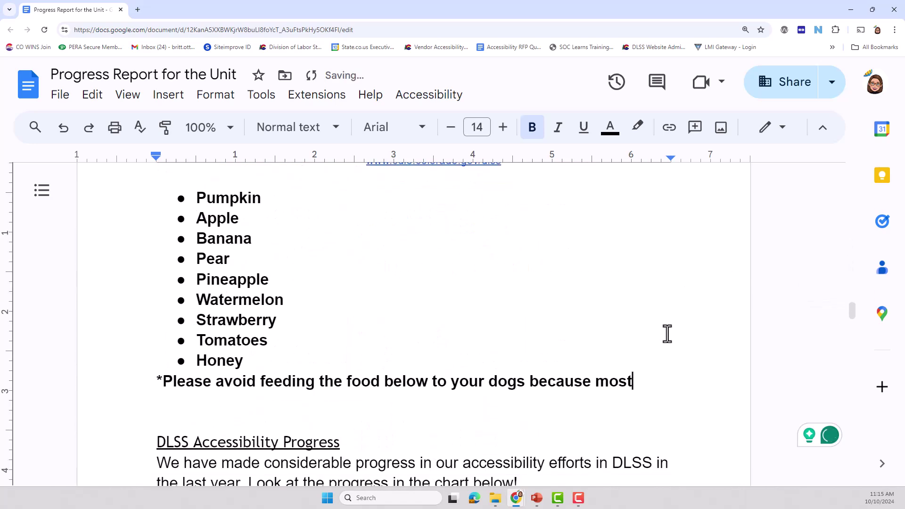
text( are extremely toxic)
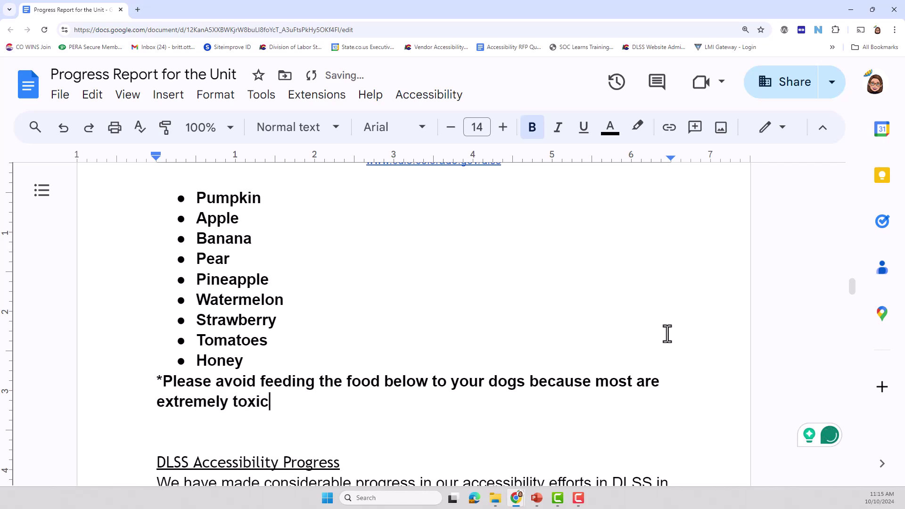
scroll(641, 321, up, 15)
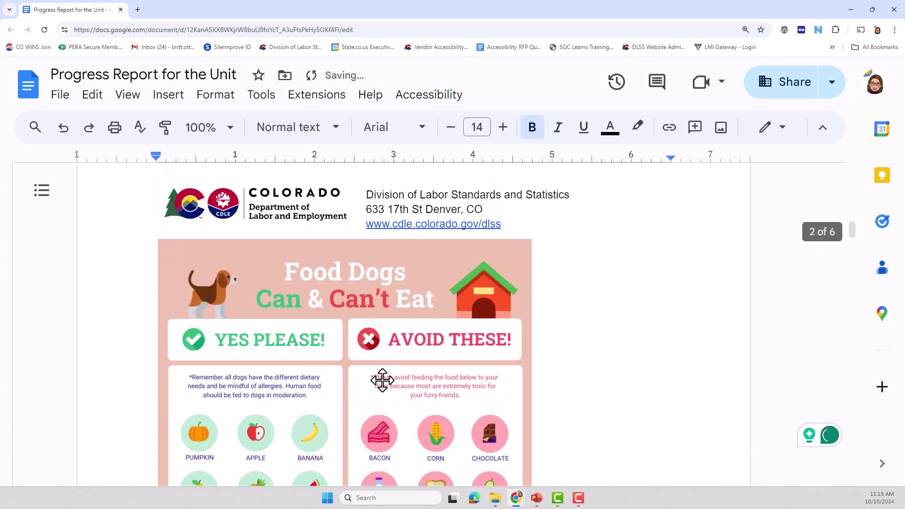
scroll(478, 370, down, 15)
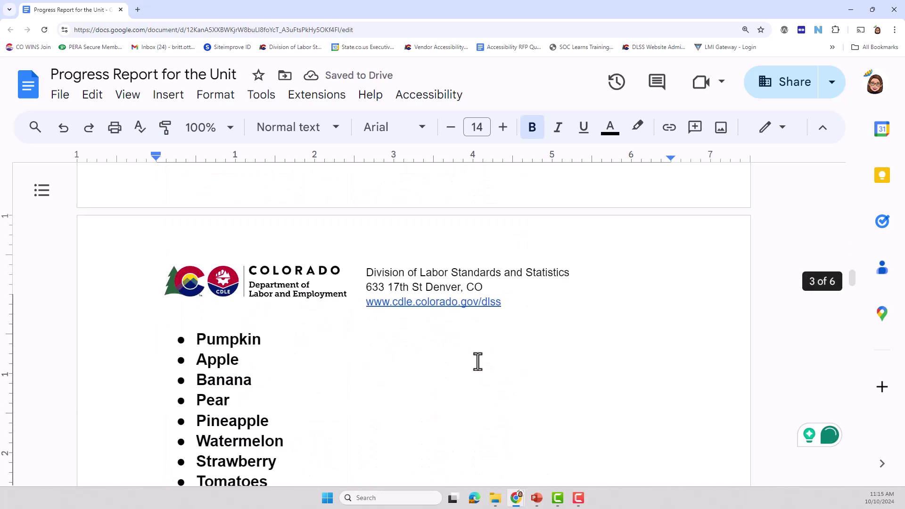
scroll(478, 362, down, 6)
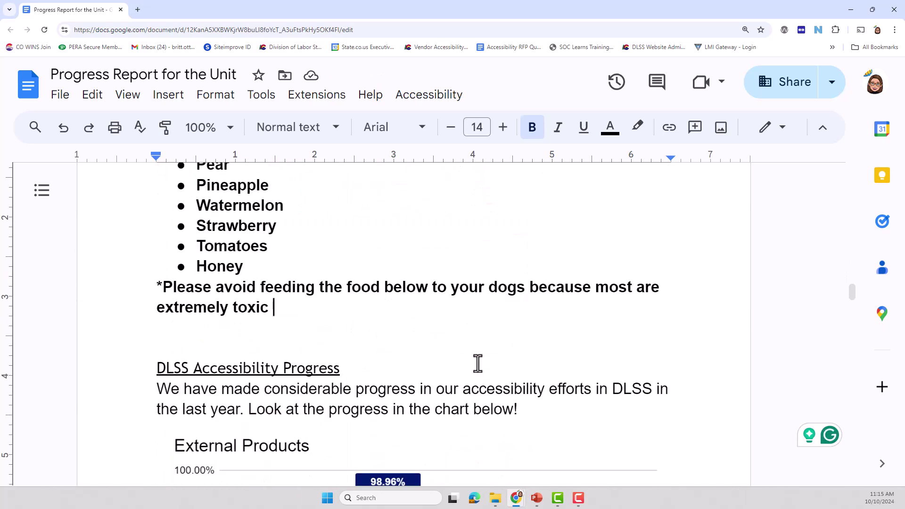
text(for your furry friends.)
key(Return)
Add the label "Avoid these:" below the toxic food note and start a new line
text(A)
key(BackSpace)
text(Vboi)
key(BackSpace)
key(BackSpace)
key(BackSpace)
text(oi)
key(BackSpace)
key(BackSpace)
text(Avoid)
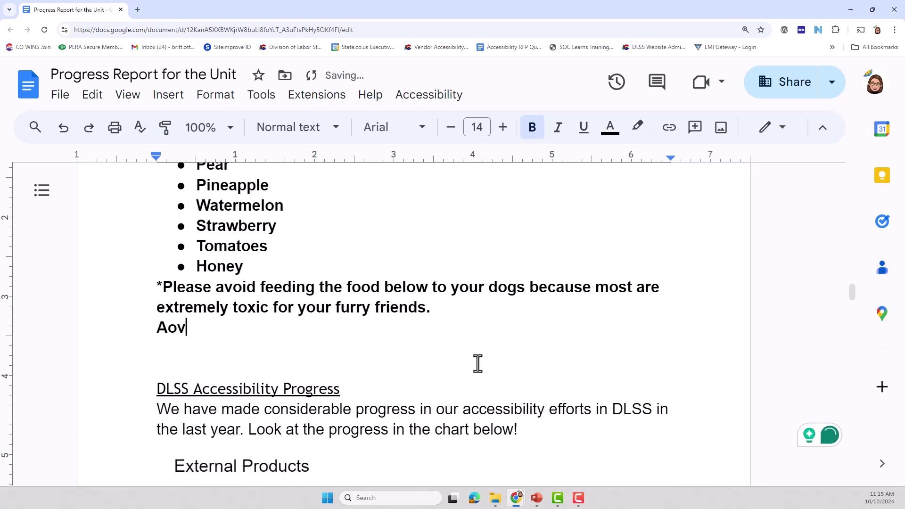
key(BackSpace)
text(these:)
key(Return)
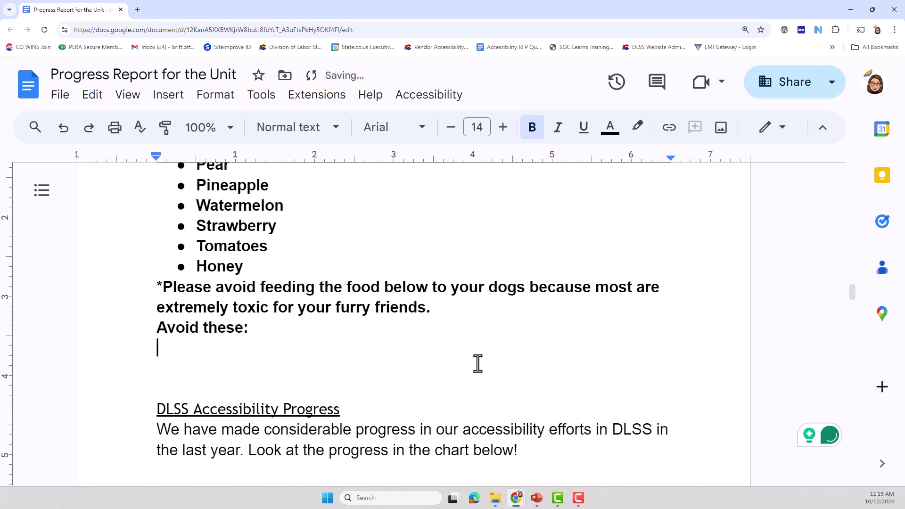
Start a bulleted list with solid round bullets on the line below the "Avoid these:" label
click(198, 96)
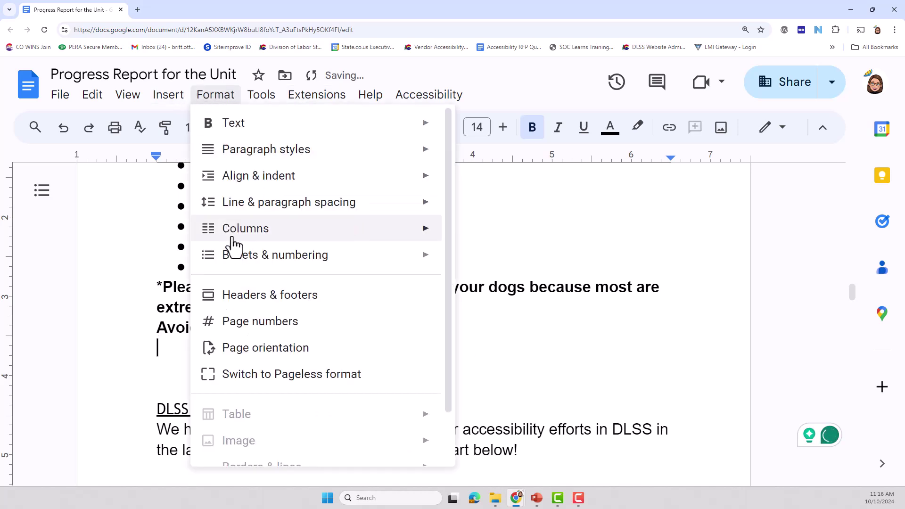
mouse_move(239, 259)
mouse_move(477, 320)
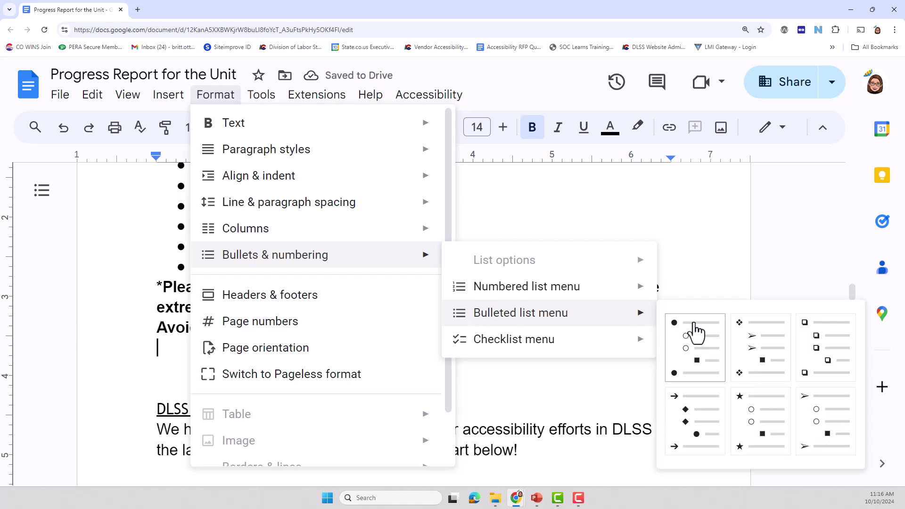
click(693, 334)
scroll(467, 309, up, 10)
scroll(477, 306, up, 3)
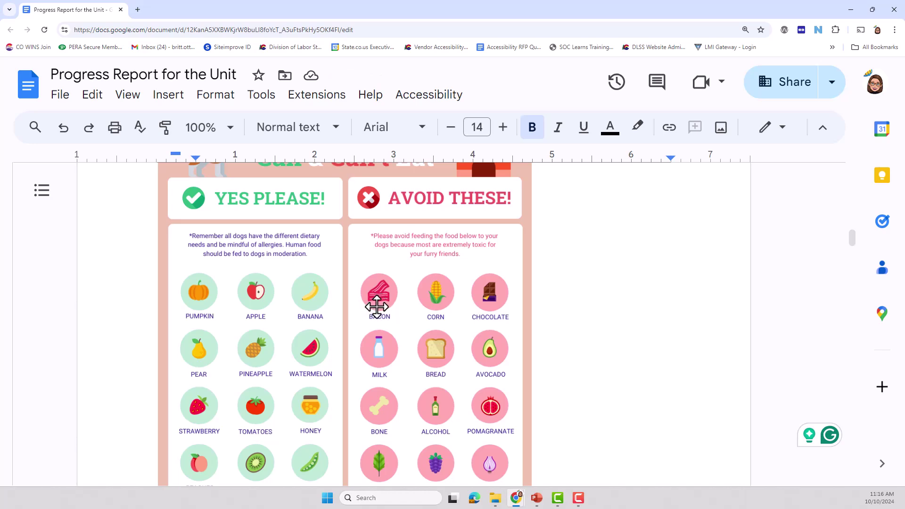
scroll(491, 378, down, 15)
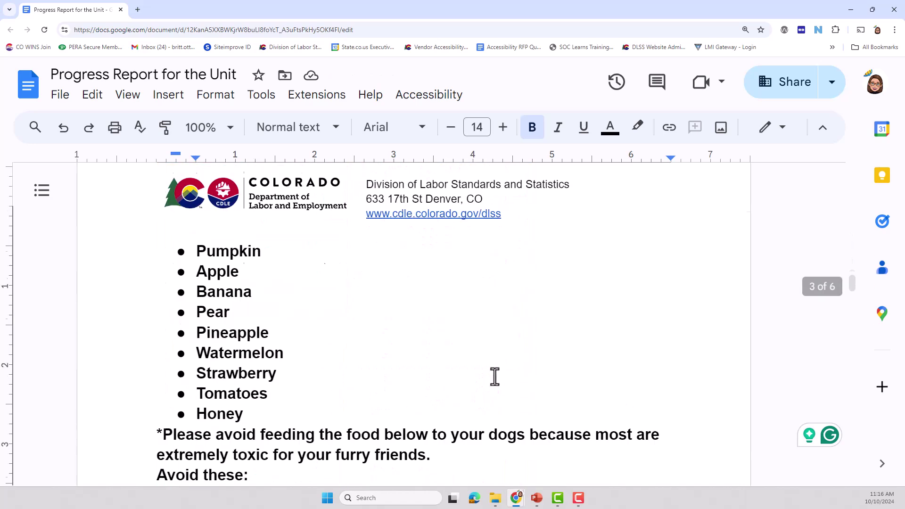
Add "Bacon", "Corn" and "Chocolate" as the first bullets under "Avoid these:" and start a new bullet
scroll(494, 373, down, 3)
scroll(494, 367, up, 3)
text(Bacon)
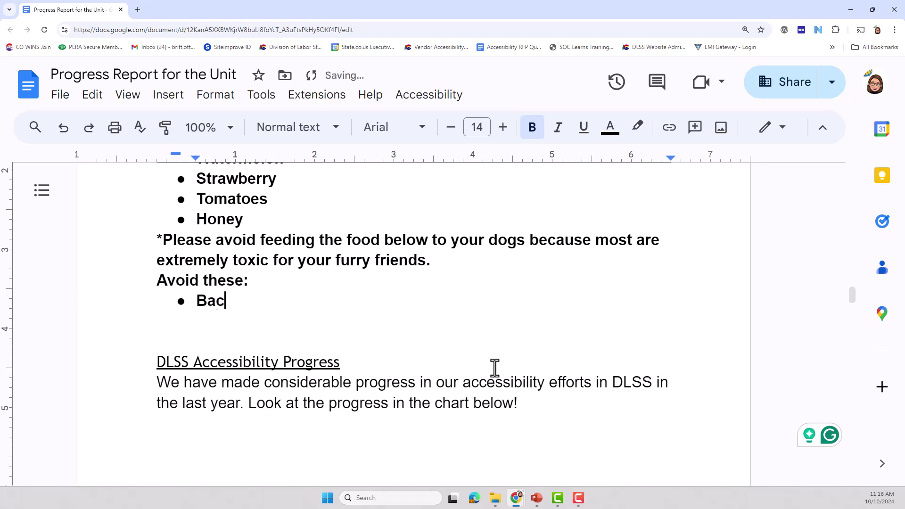
key(Return)
text(Corn C)
key(BackSpace)
key(BackSpace)
key(Return)
text(Chocolate)
key(Return)
Continue the "Avoid these:" list with "Milk", "Bread" and "Avocado", following the second row of the infographic's foods to avoid
scroll(433, 299, down, 15)
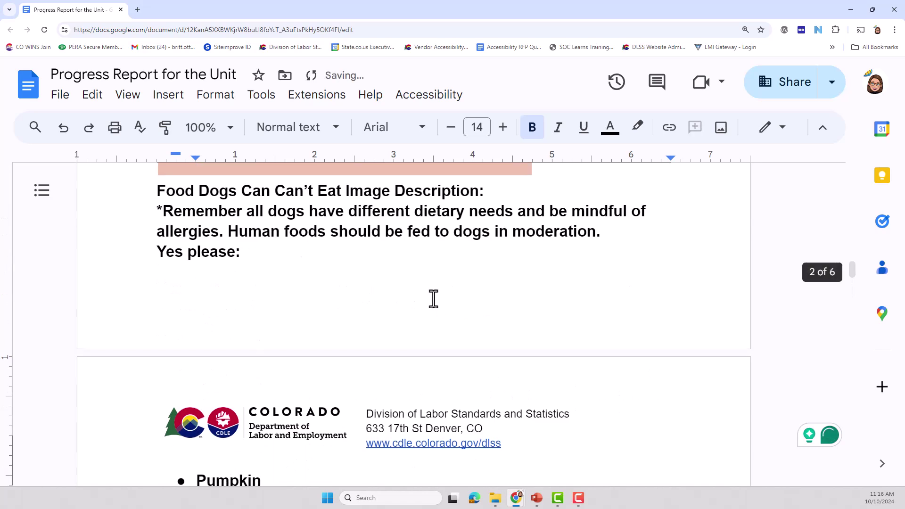
scroll(375, 425, down, 3)
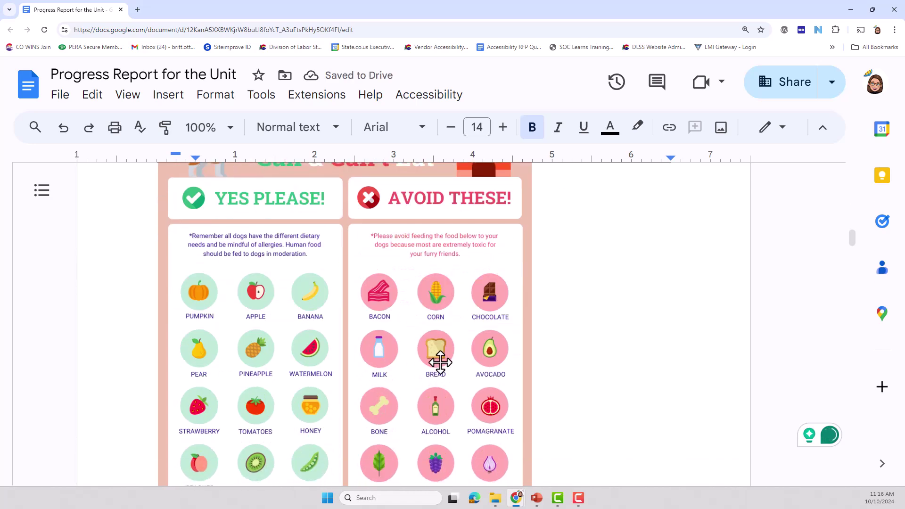
scroll(495, 361, down, 7)
scroll(501, 363, up, 20)
scroll(505, 372, down, 2)
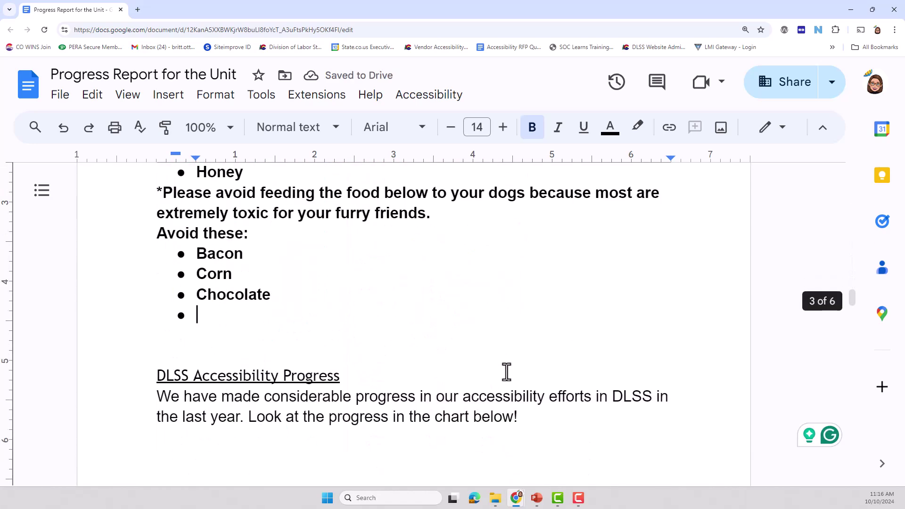
text(Milk)
key(Return)
text(Bread)
key(Return)
text(A)
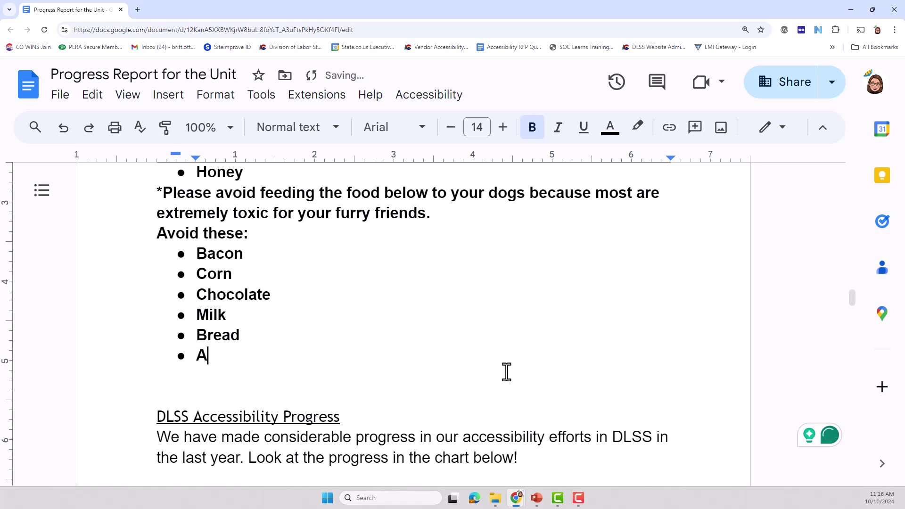
text(vocado)
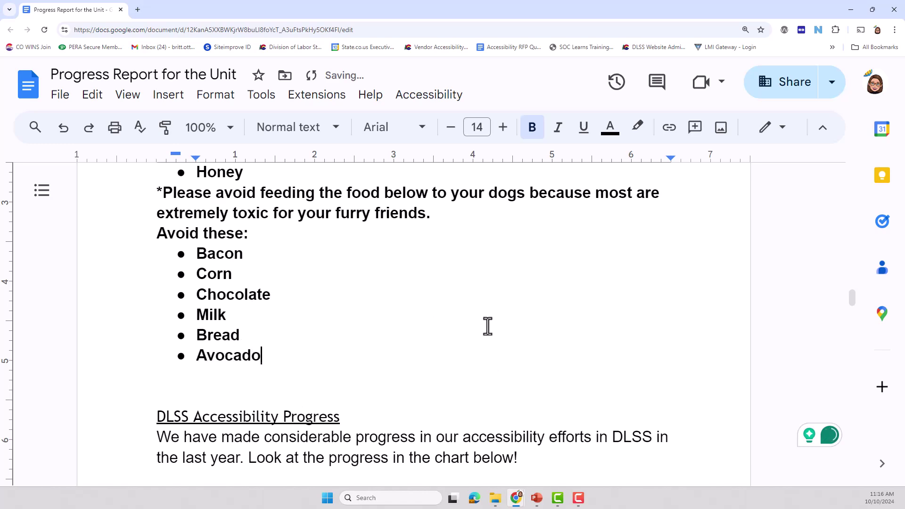
Review the written image description and both bulleted food lists against the dog food infographic
scroll(471, 316, up, 2)
scroll(303, 347, up, 13)
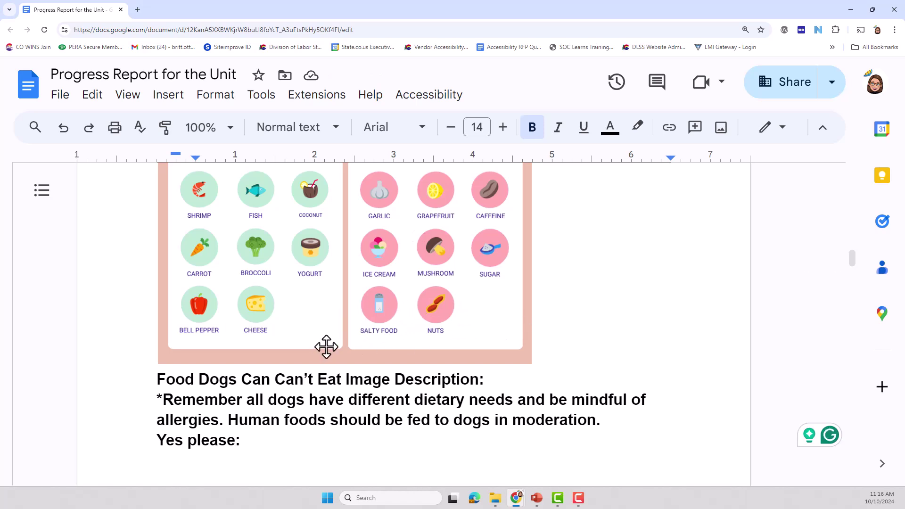
scroll(325, 347, down, 5)
scroll(257, 196, up, 1)
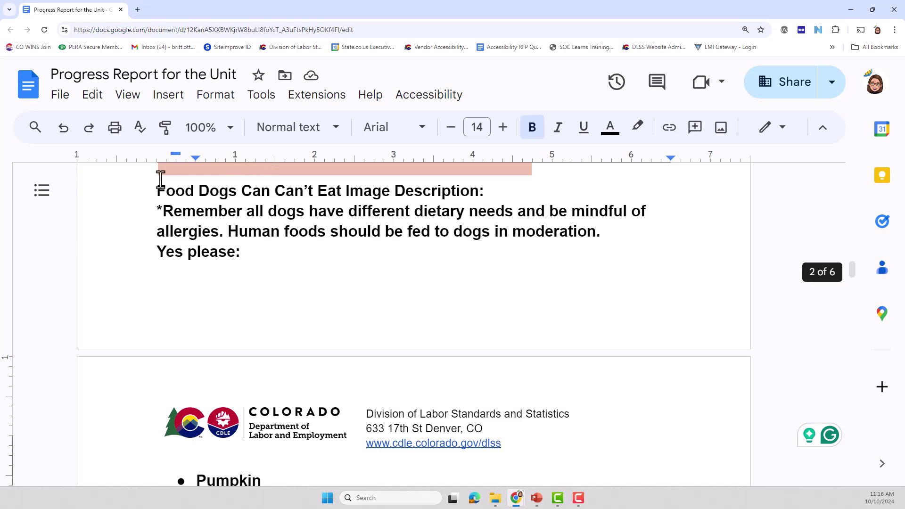
scroll(257, 269, down, 3)
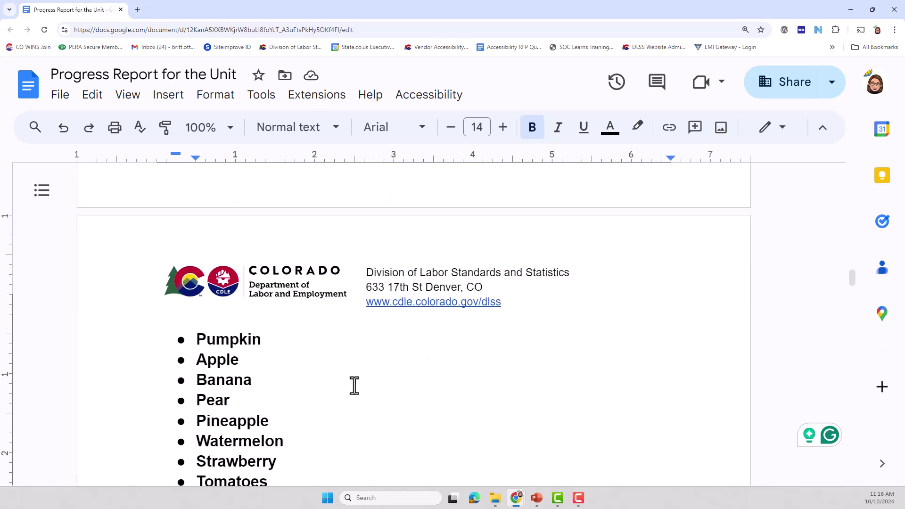
scroll(415, 399, up, 12)
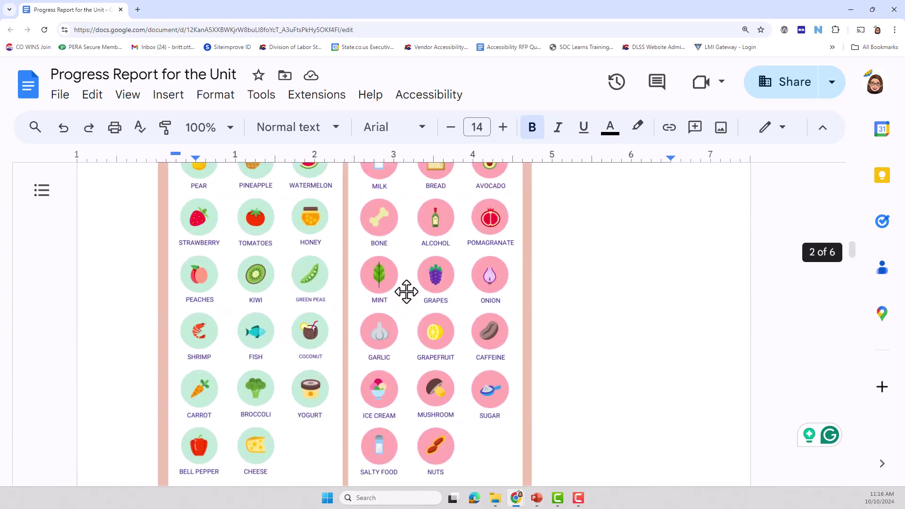
scroll(433, 311, down, 12)
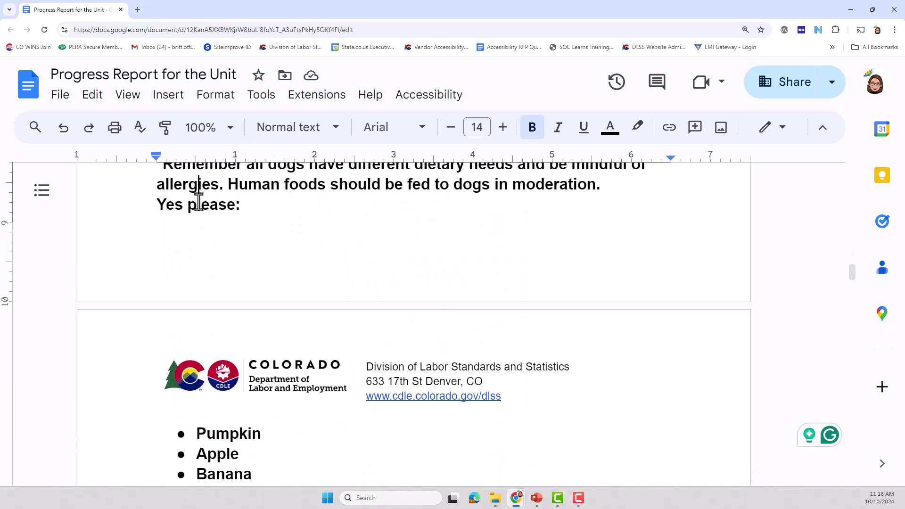
scroll(193, 212, up, 7)
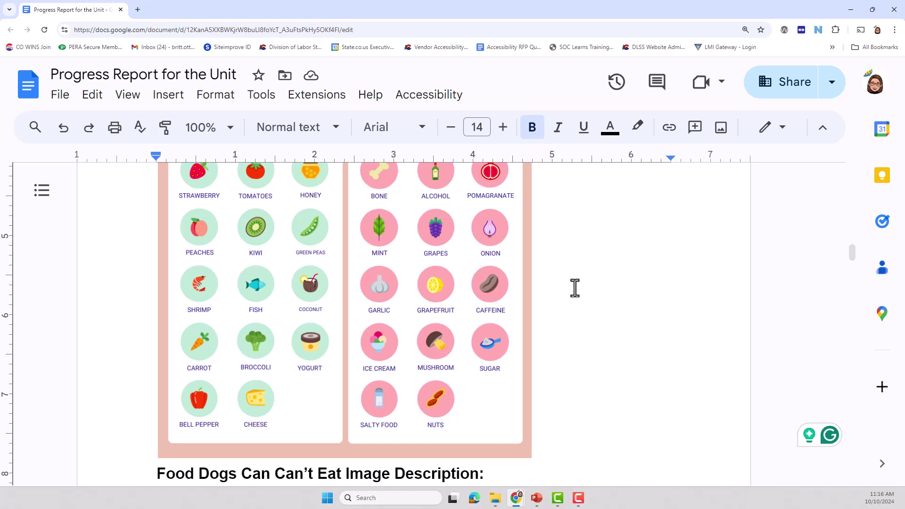
scroll(552, 279, down, 4)
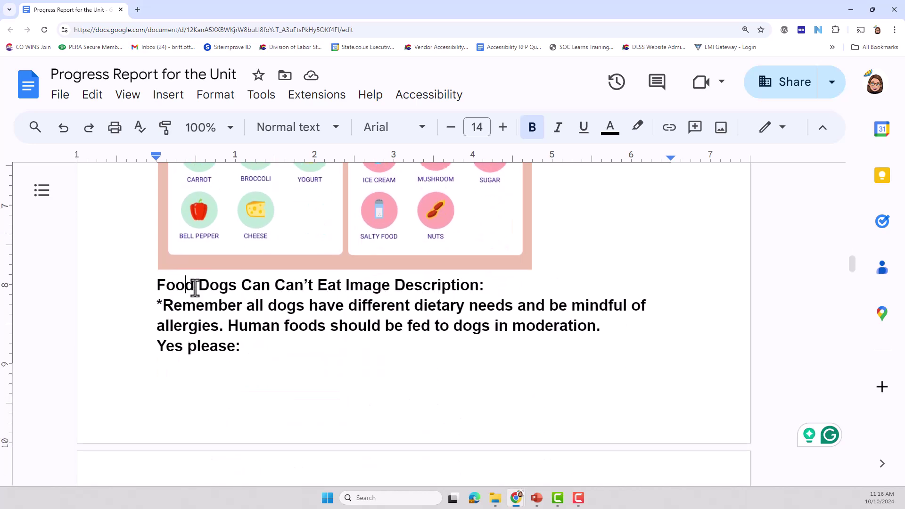
scroll(208, 290, down, 3)
scroll(225, 297, down, 6)
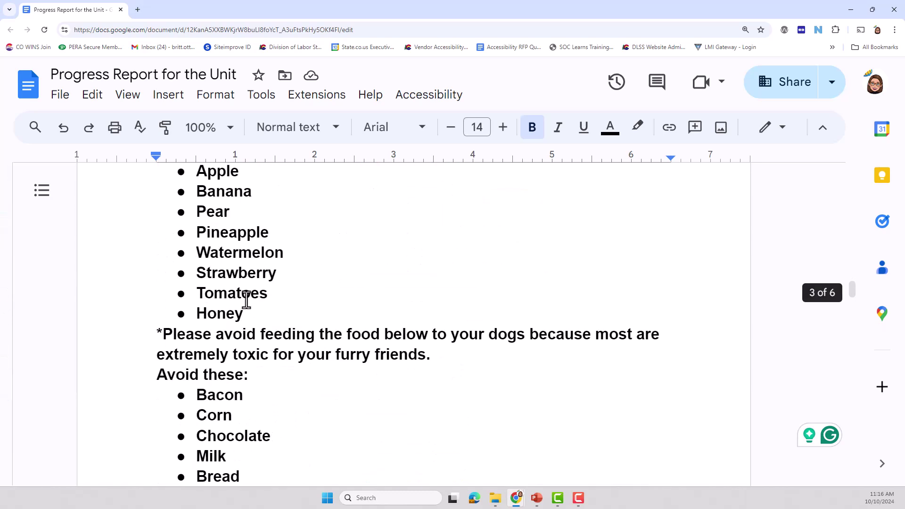
scroll(266, 324, down, 4)
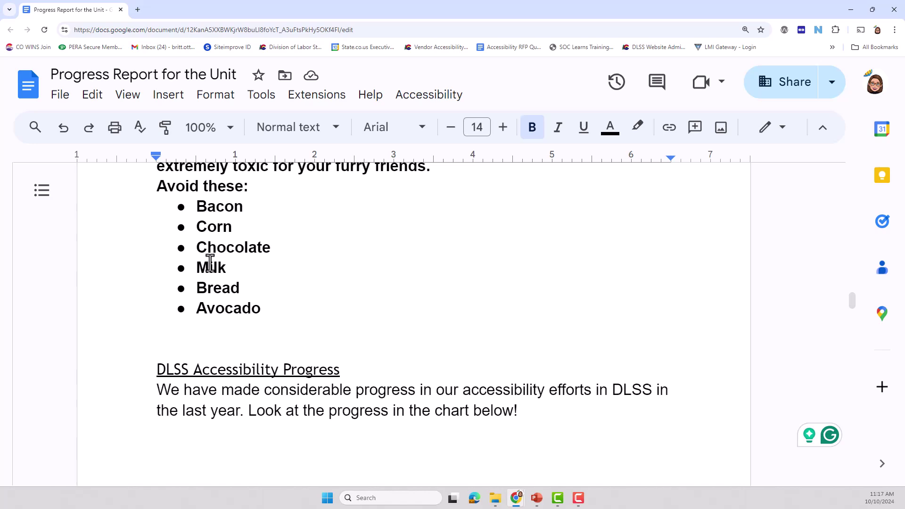
scroll(210, 264, up, 12)
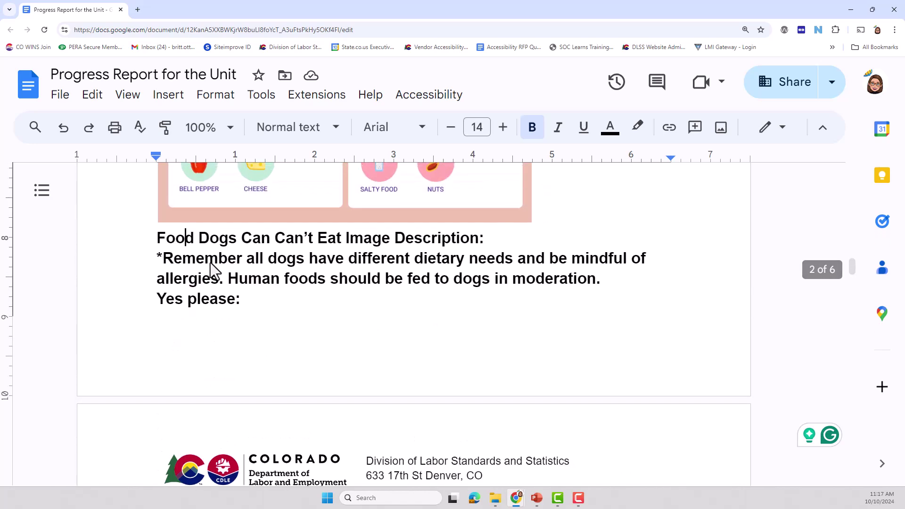
scroll(210, 266, down, 6)
Insert a table with two columns and four rows on a new line below the External Products chart
click(229, 195)
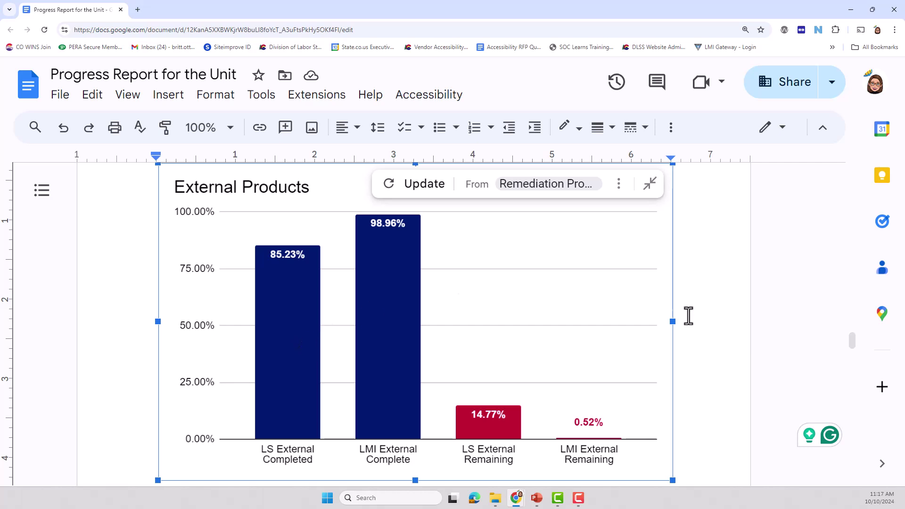
scroll(540, 320, down, 1)
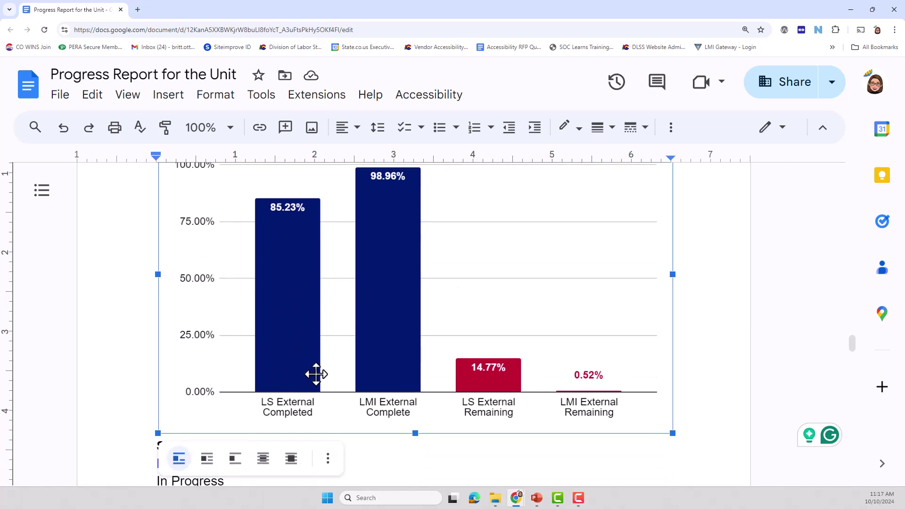
scroll(328, 372, up, 2)
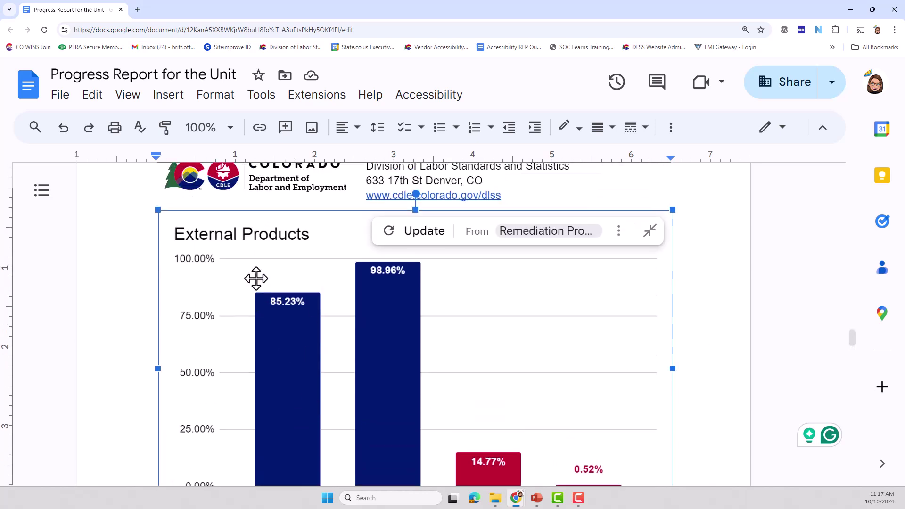
scroll(260, 312, down, 1)
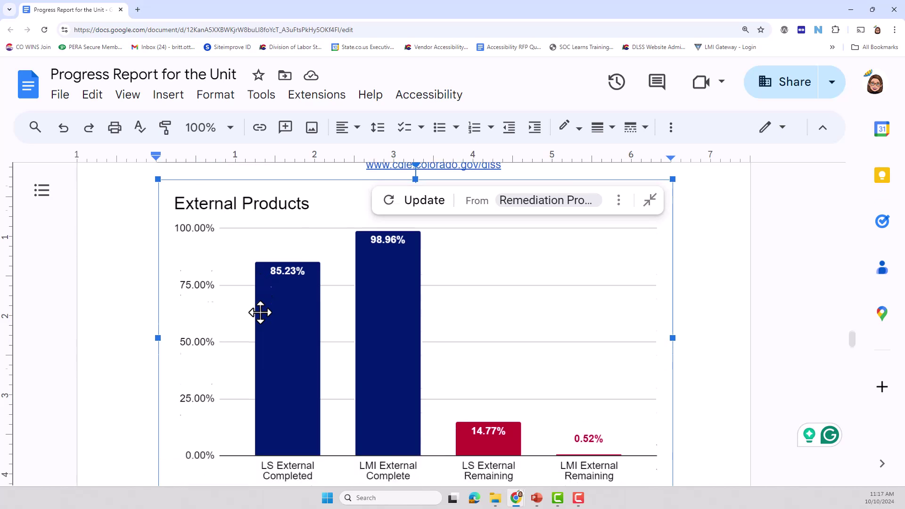
scroll(260, 313, down, 1)
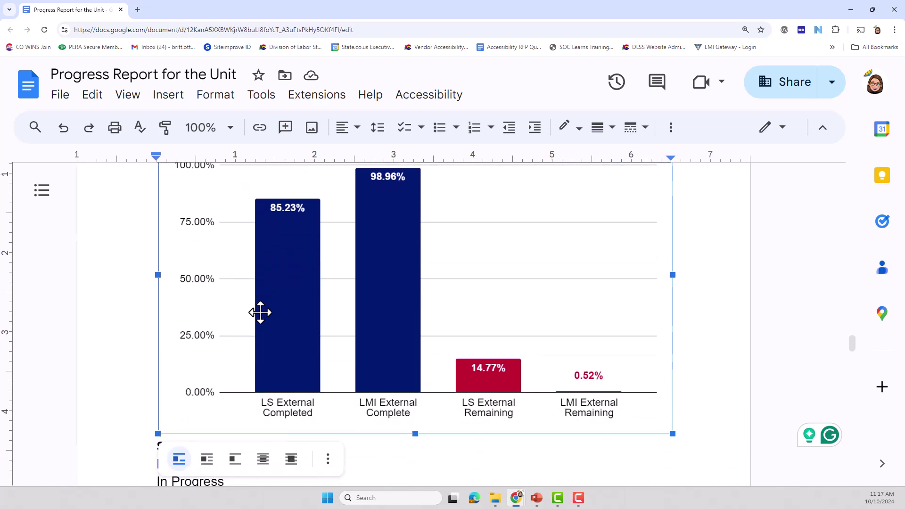
click(692, 410)
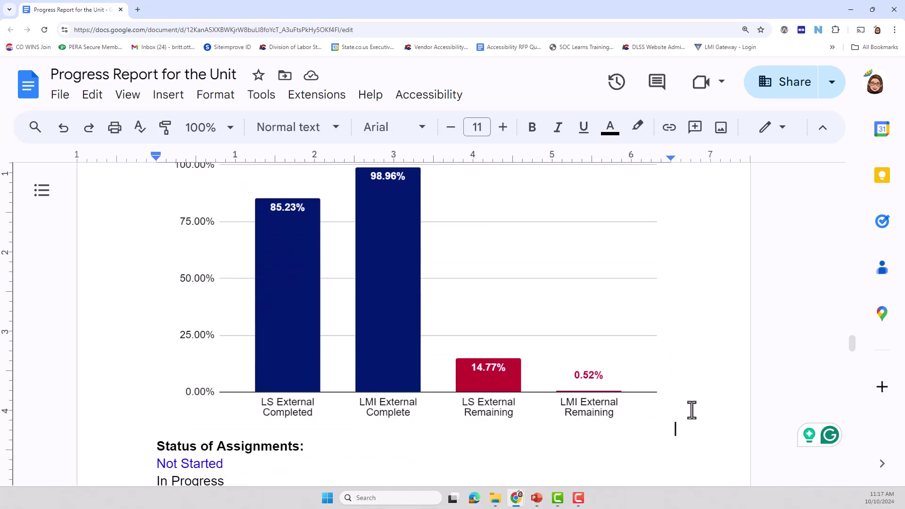
key(Return)
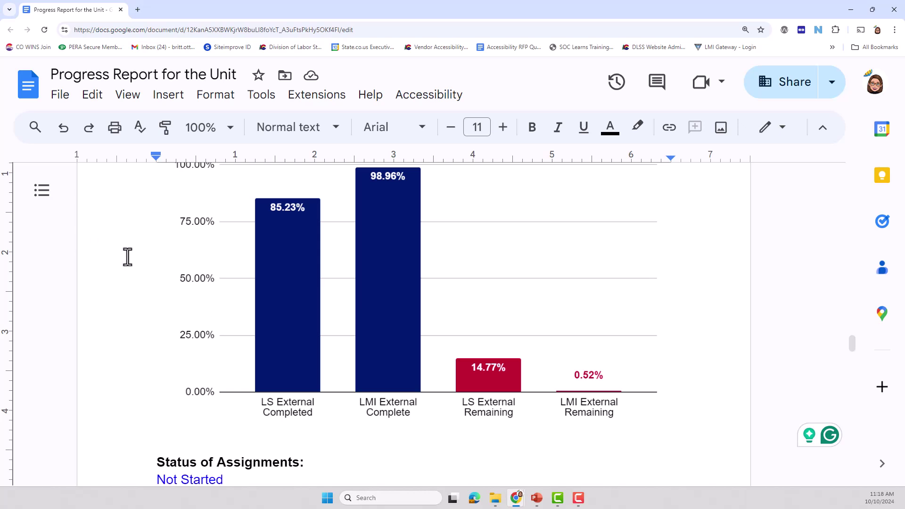
click(172, 97)
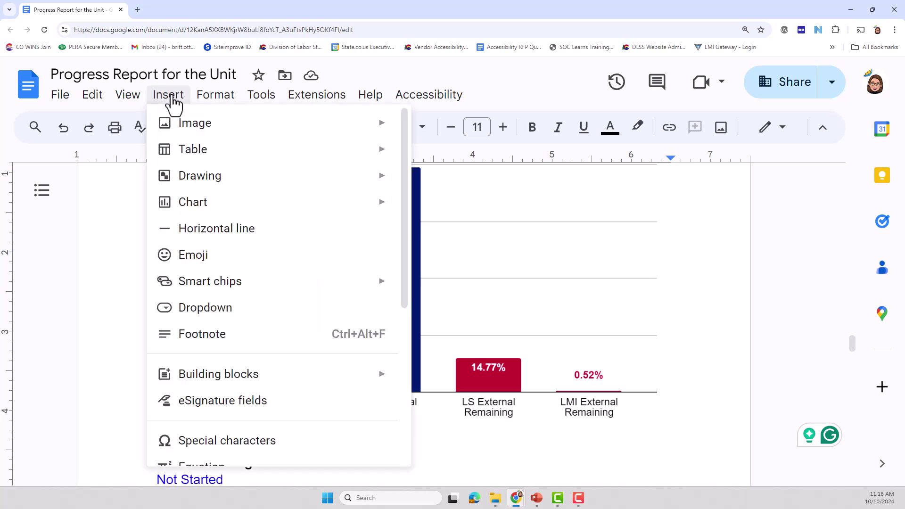
mouse_move(187, 156)
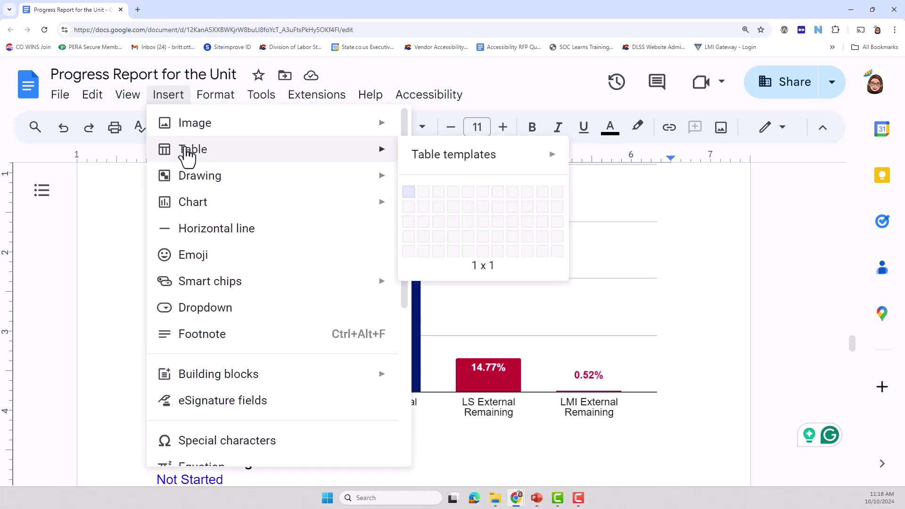
click(423, 236)
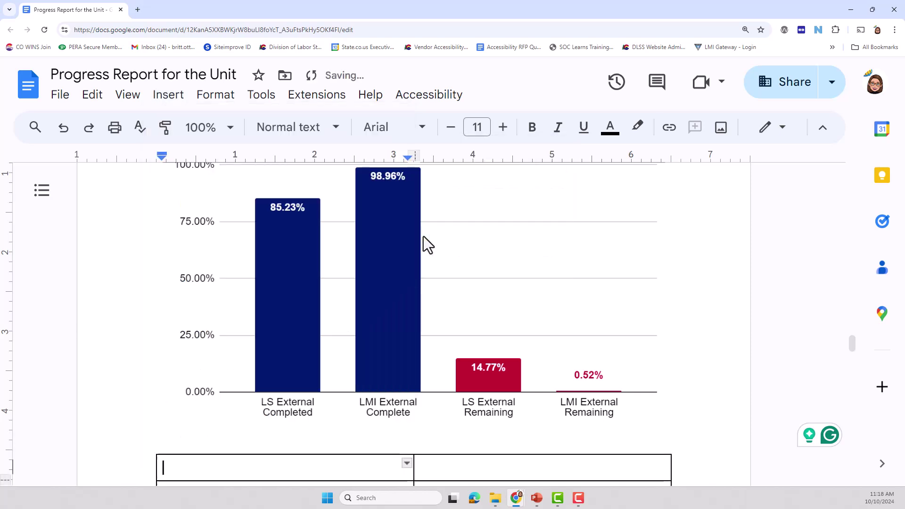
scroll(420, 237, down, 3)
scroll(528, 424, up, 1)
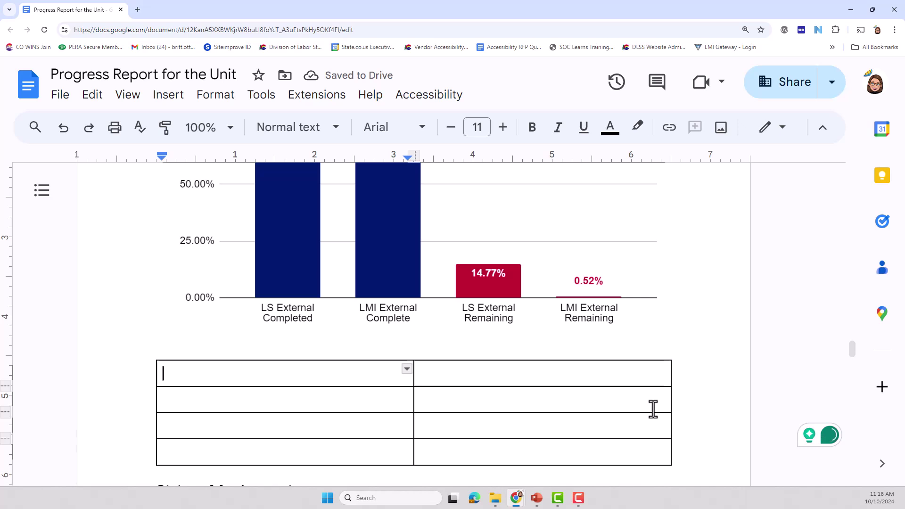
Fill the new table's header row with "Measurement" in the first column and "Percentage" in the second
text(Un)
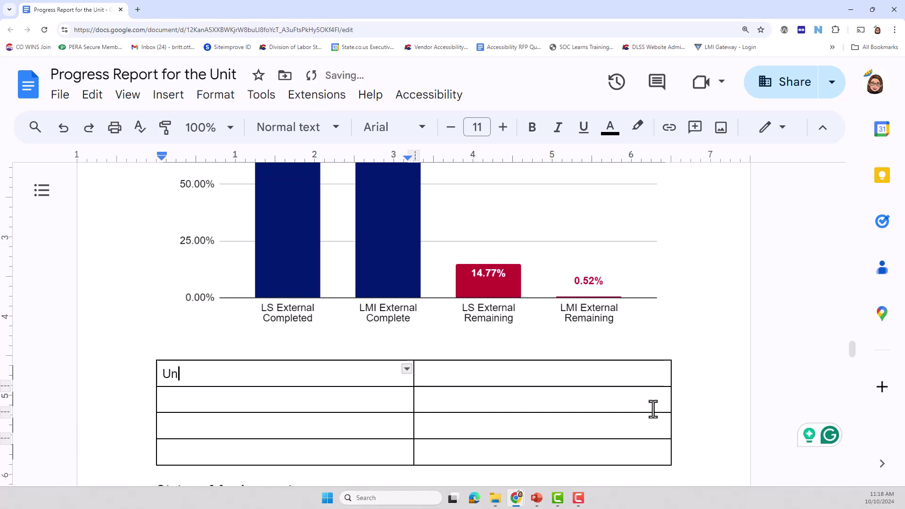
key(BackSpace)
key(BackSpace)
text(Measurement)
key(Tab)
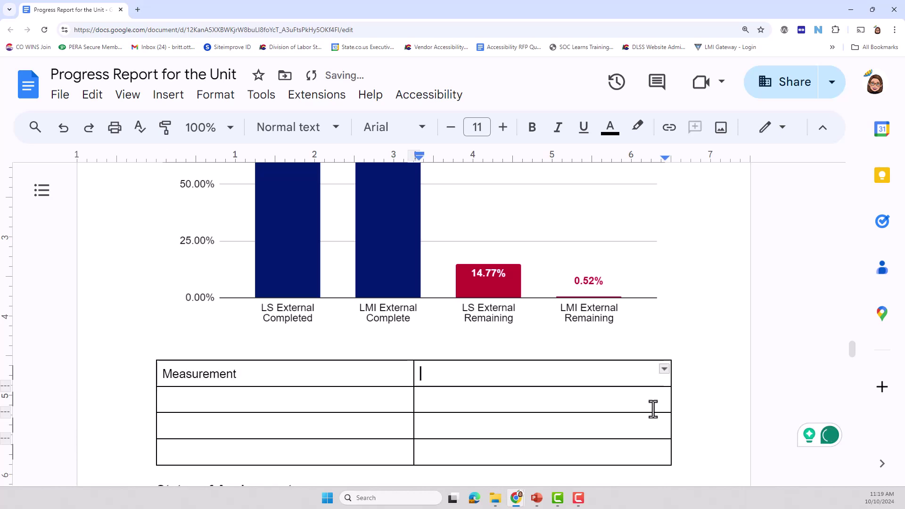
text(Percentage)
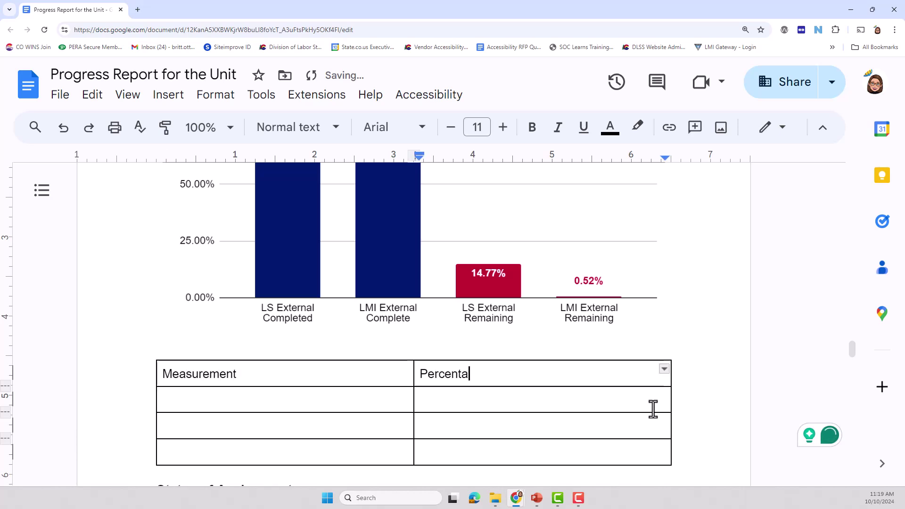
Enter "LS External Completed" in the first column of the table's second row
click(297, 400)
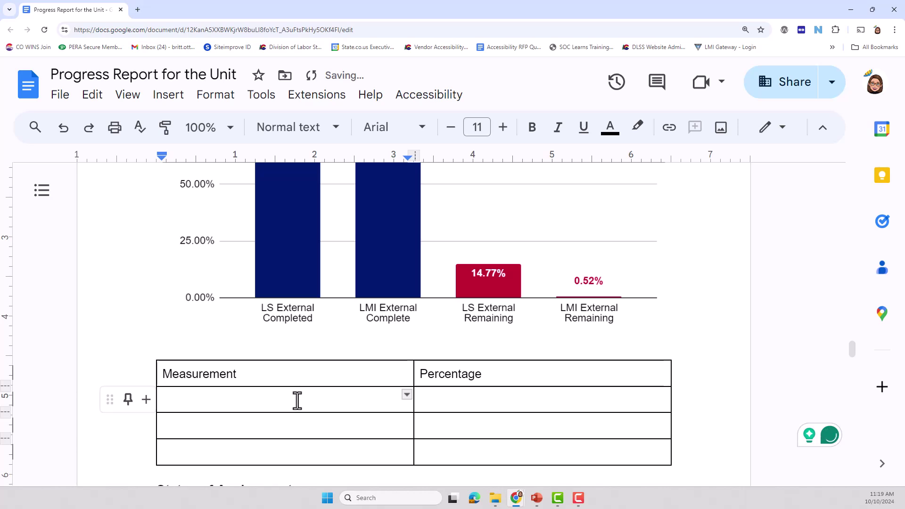
scroll(234, 301, down, 2)
text(LS Extera)
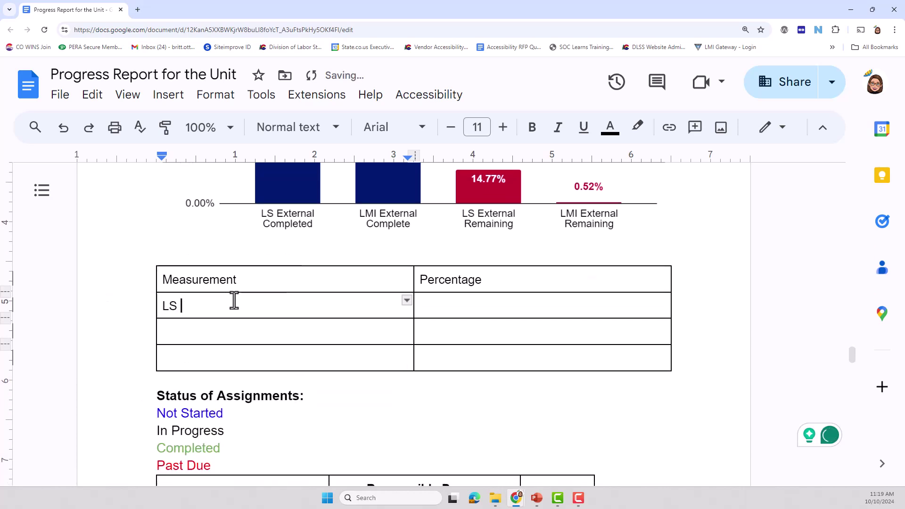
key(BackSpace)
text(nal Completed)
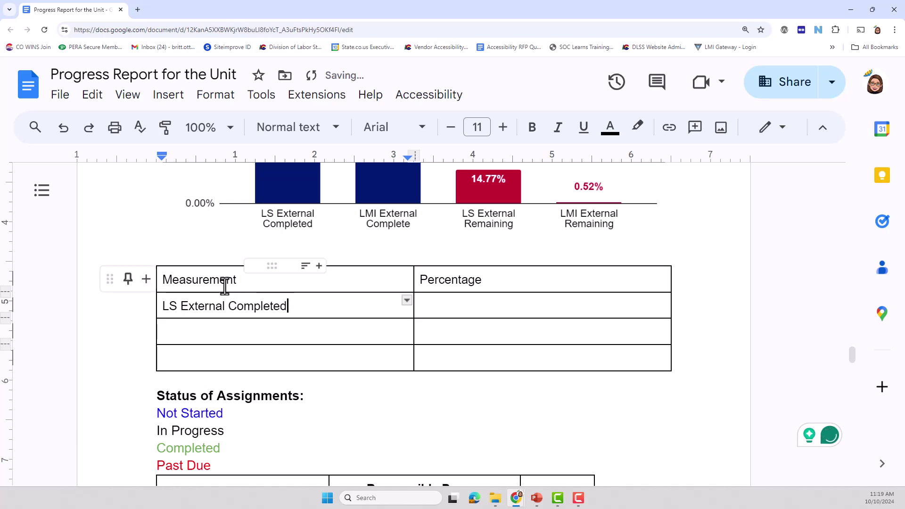
Replace the first column's header with "Product" and place the cursor in the first cell of the third row
double_click(224, 283)
text(Product)
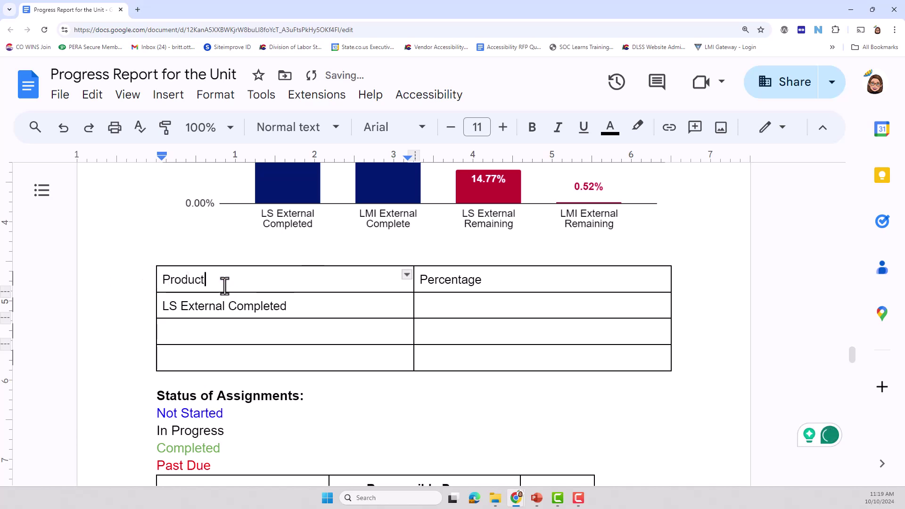
click(214, 331)
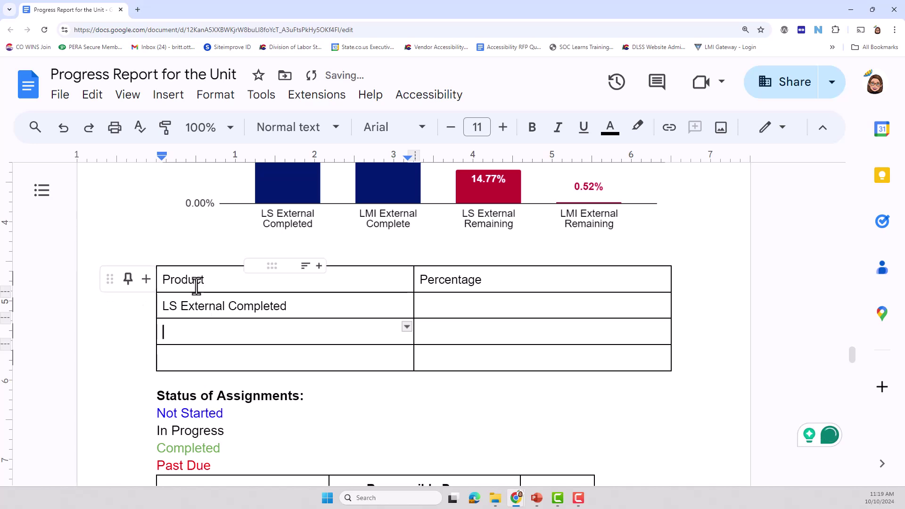
Enter "LMI External Completed" in the first column of the table's third row and insert a row below the last one
text(LMI Extera)
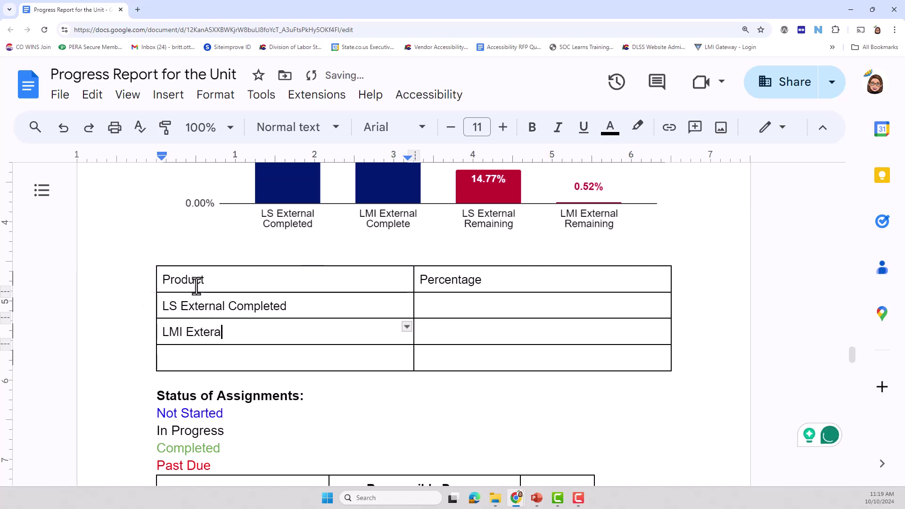
key(BackSpace)
text(nal Completed)
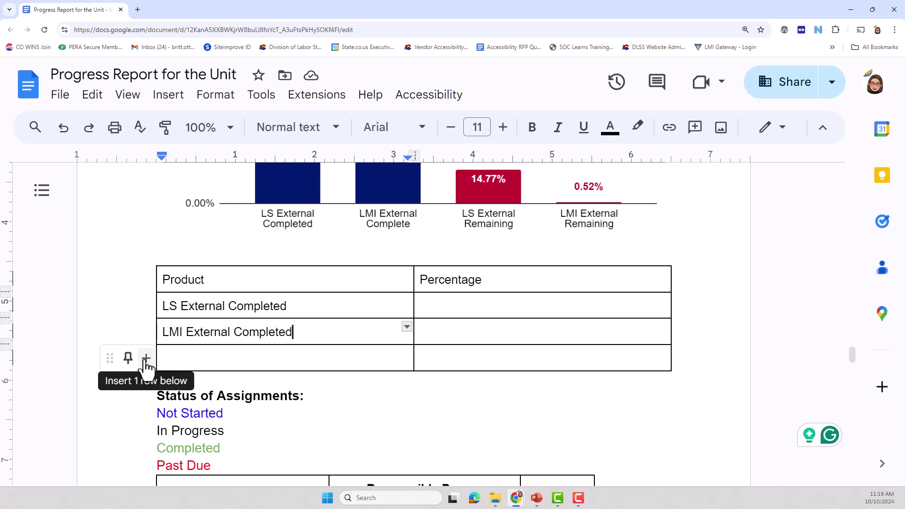
right_click(173, 352)
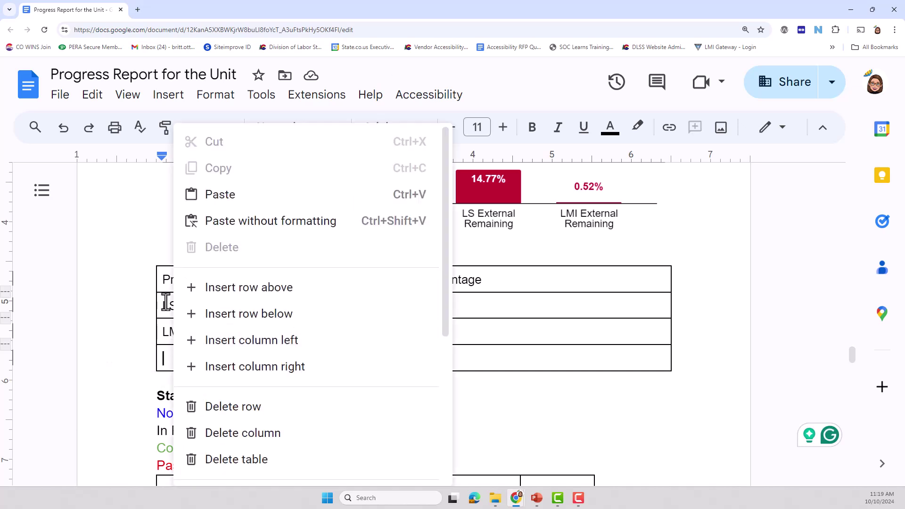
click(245, 316)
Enter "LS External Remaining" in the first column of the table's fourth row
click(196, 358)
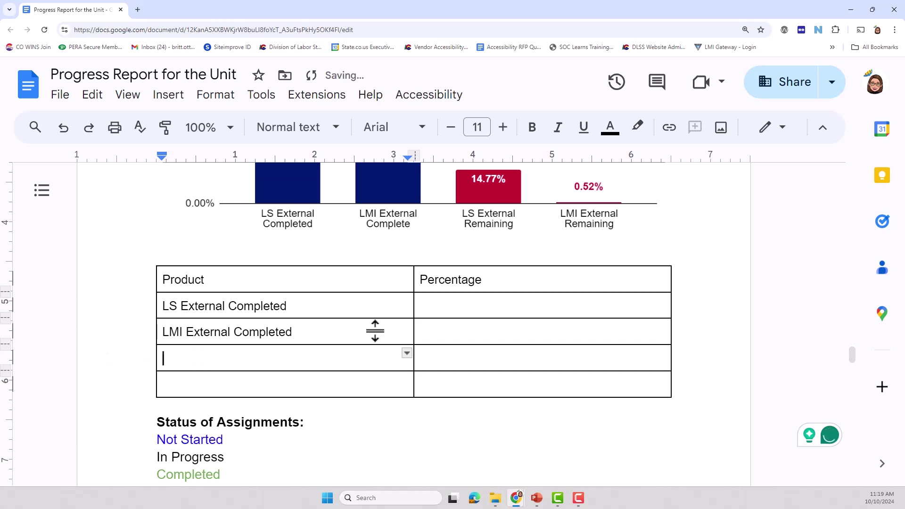
text(LS Exte)
text(rnal ARem)
key(BackSpace)
key(BackSpace)
key(BackSpace)
key(BackSpace)
text(Reman)
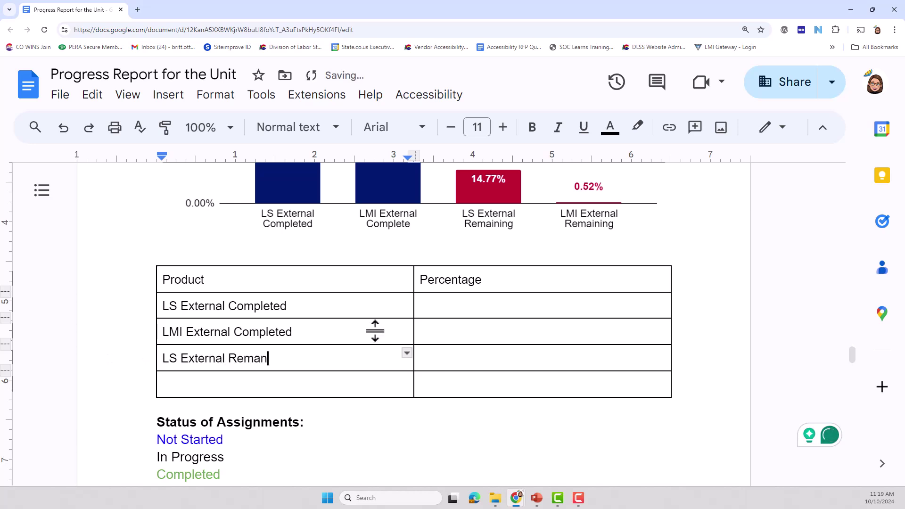
key(BackSpace)
text(ining)
Enter "LMI External Remaining" in the first column of the table's last row
click(361, 389)
text(LMI Ex)
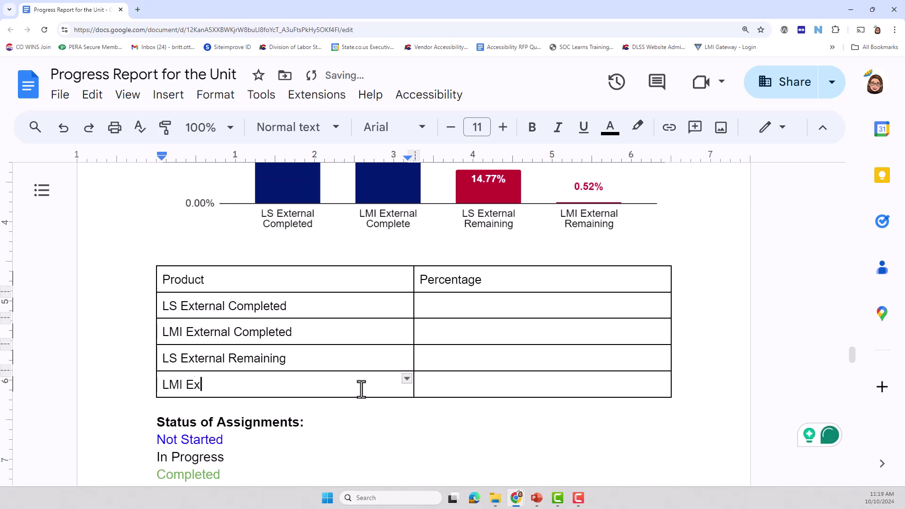
text(ternal Rema)
key(BackSpace)
text(maining)
key(BackSpace)
key(BackSpace)
key(BackSpace)
text(ning)
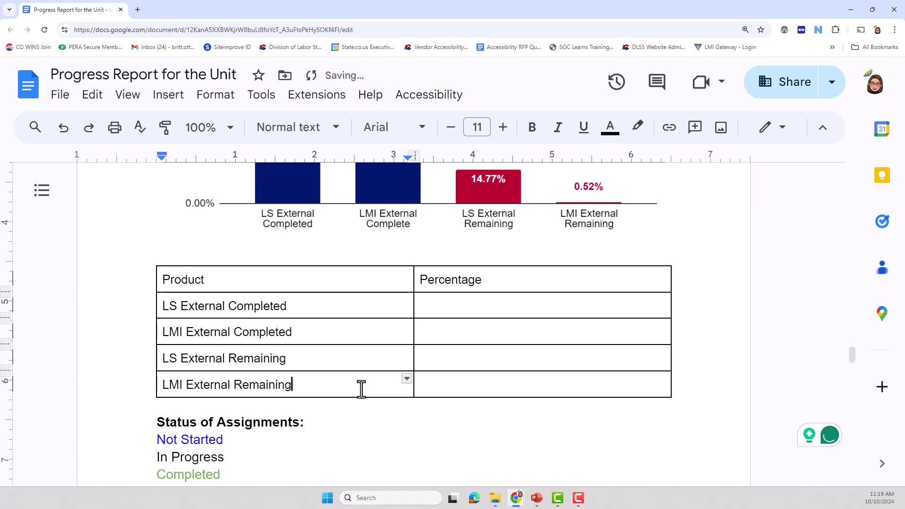
Fill in the chart percentages for the two Completed rows: 85.23% for LS External and 98.96% for LMI External
click(465, 311)
scroll(459, 357, up, 1)
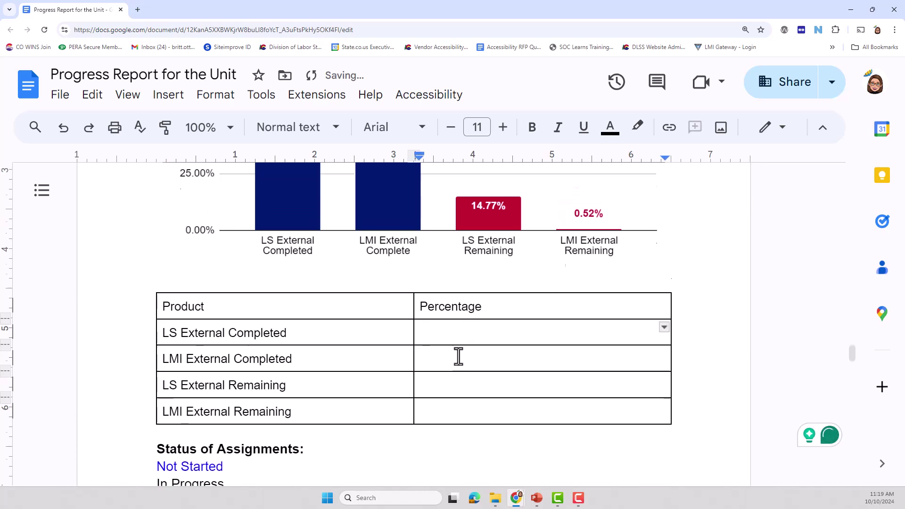
scroll(458, 357, up, 3)
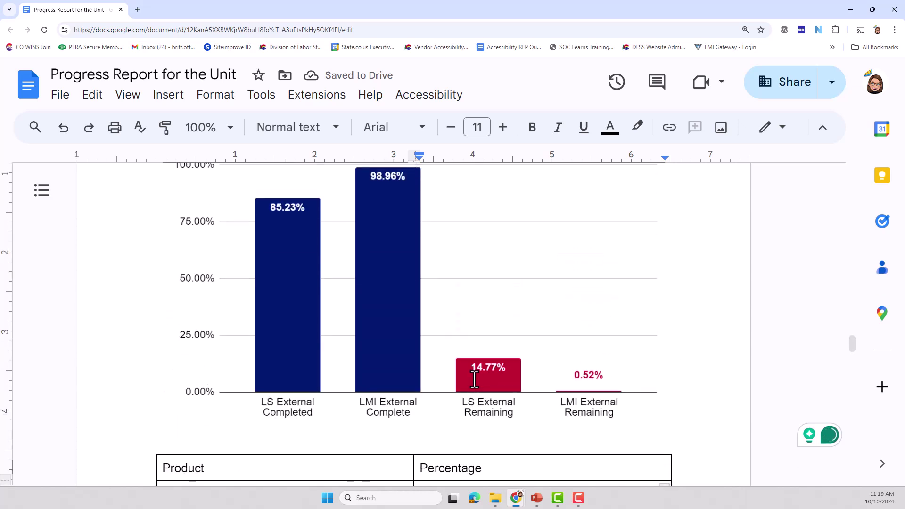
text(85.23%)
scroll(477, 376, up, 2)
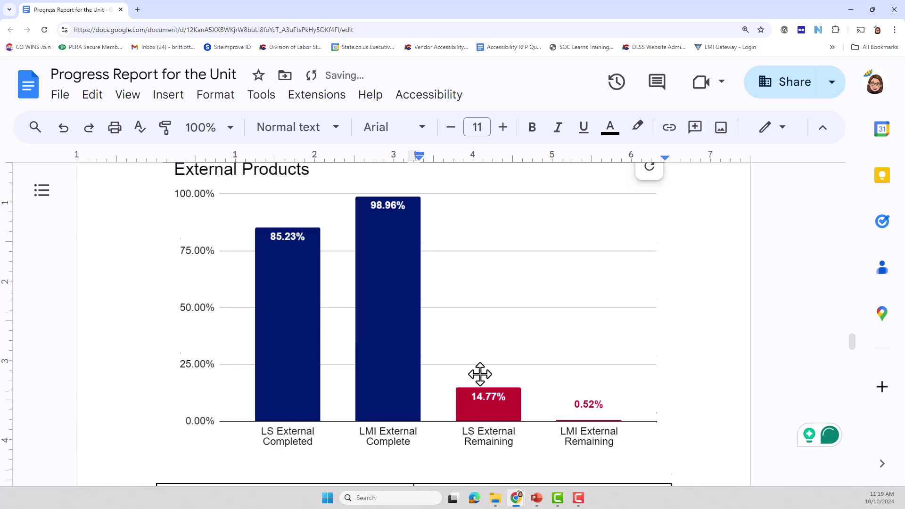
scroll(480, 374, down, 3)
click(480, 409)
text(98.96%)
Fill in the percentages for the two Remaining rows: 14.77% for LS External and 0.52% for LMI External
click(477, 435)
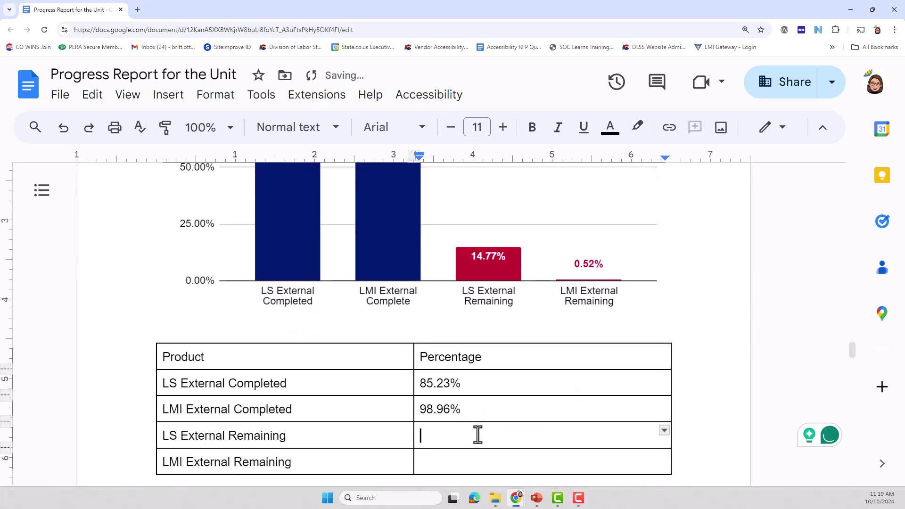
text(14.7)
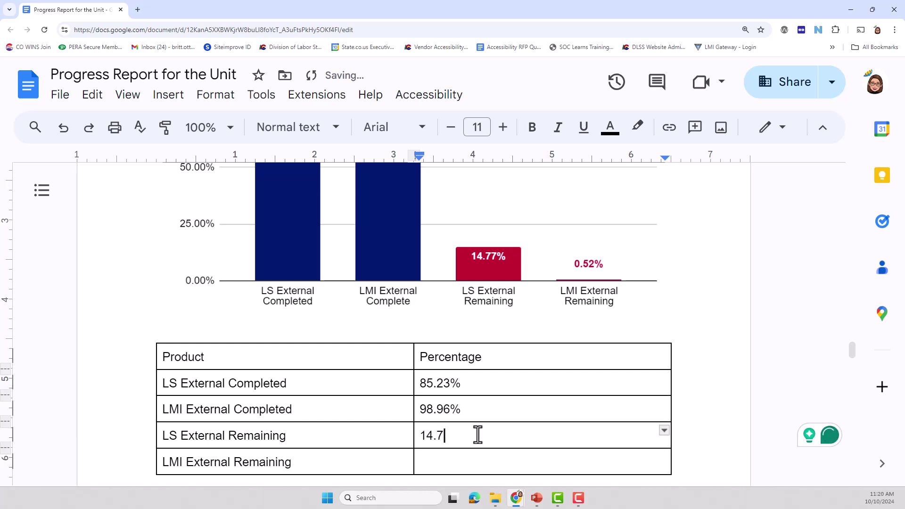
text(7%)
click(478, 464)
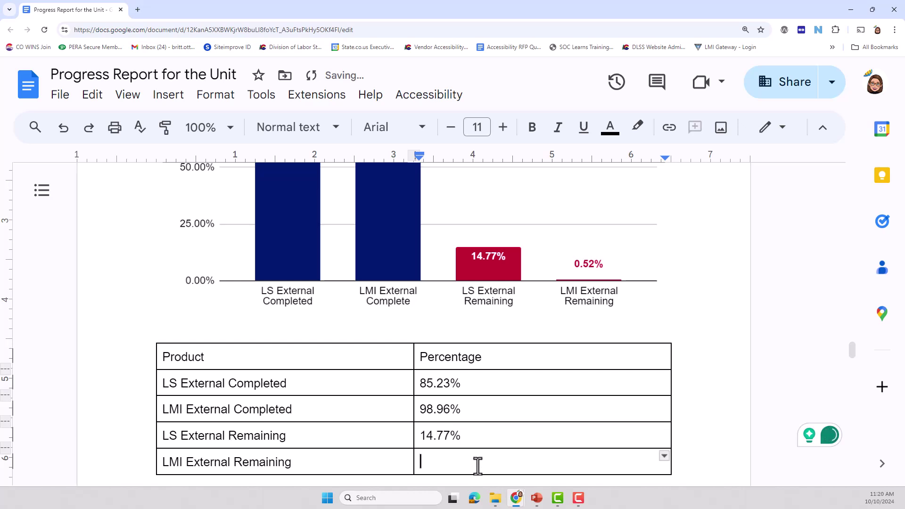
text(0.52%)
Pin one header row for the new Product and Percentage table through its table properties
click(324, 371)
click(330, 388)
scroll(324, 384, down, 2)
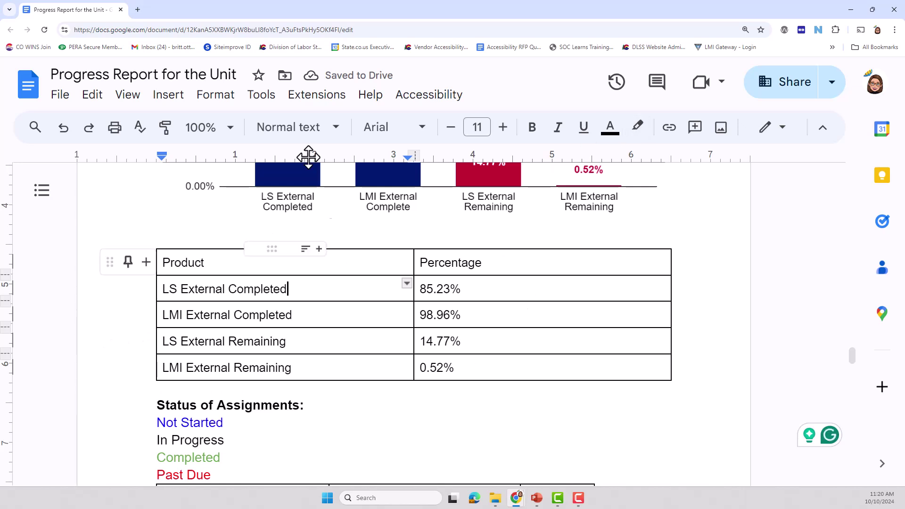
right_click(332, 283)
scroll(481, 342, down, 5)
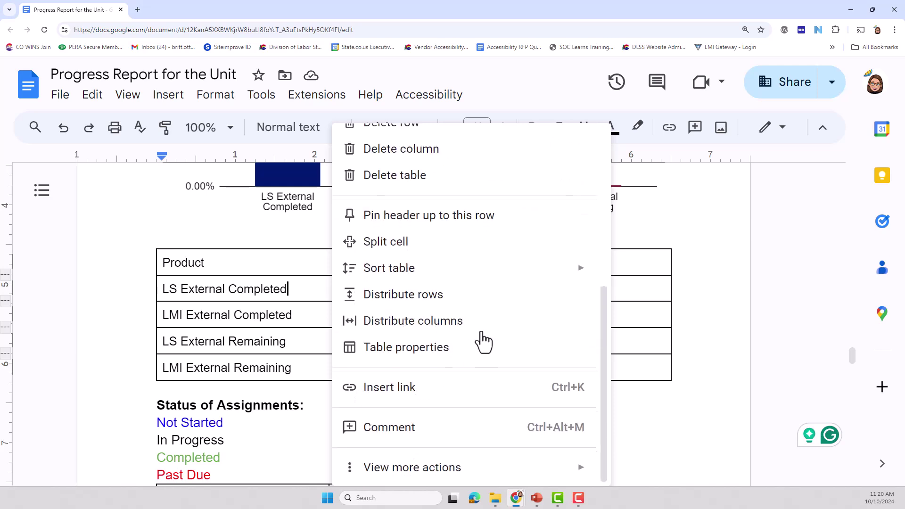
click(415, 350)
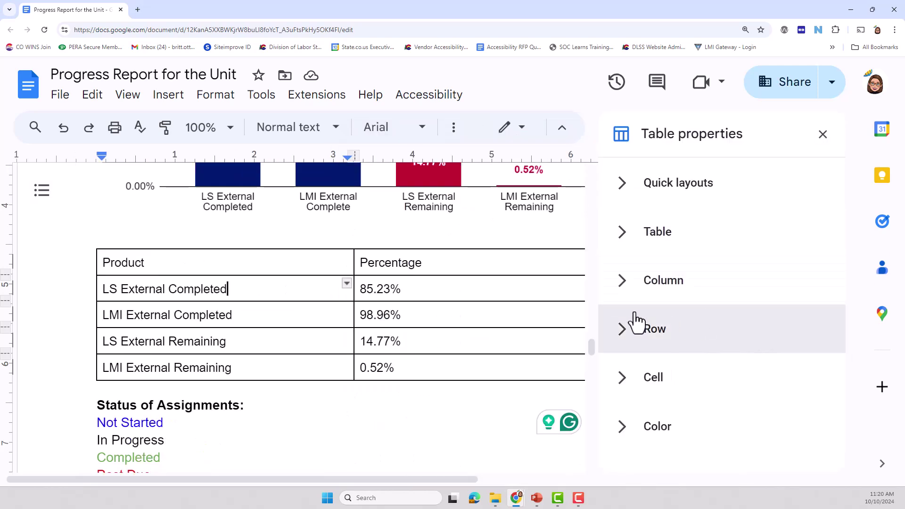
click(635, 336)
click(619, 417)
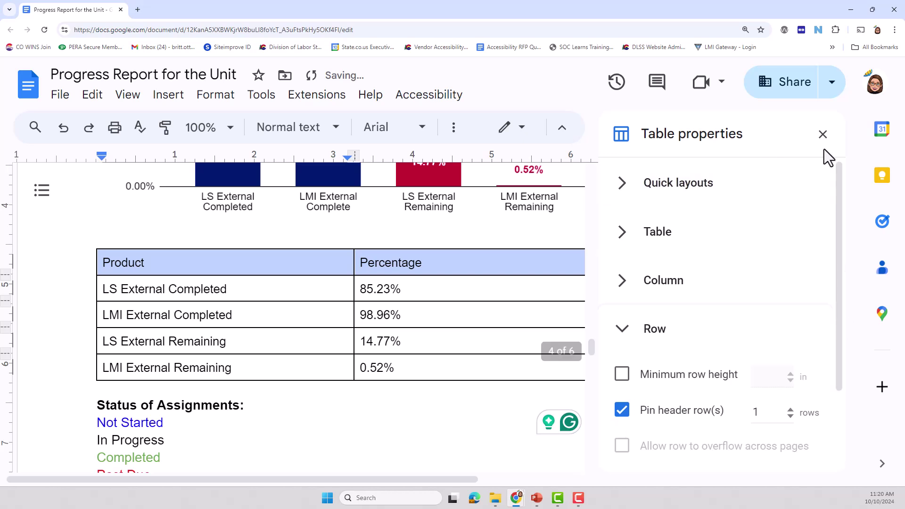
click(823, 134)
Make the "Product" and "Percentage" header row of the new table bold
click(164, 263)
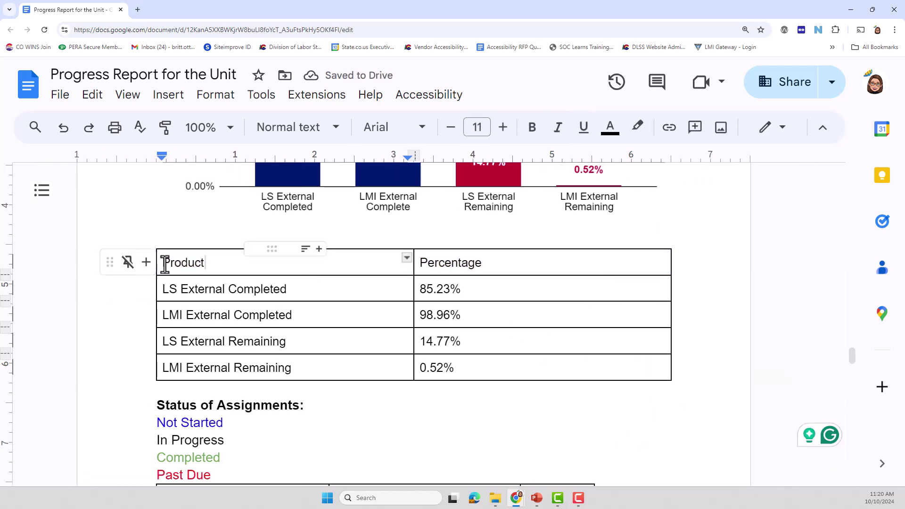
drag(165, 264, 505, 256)
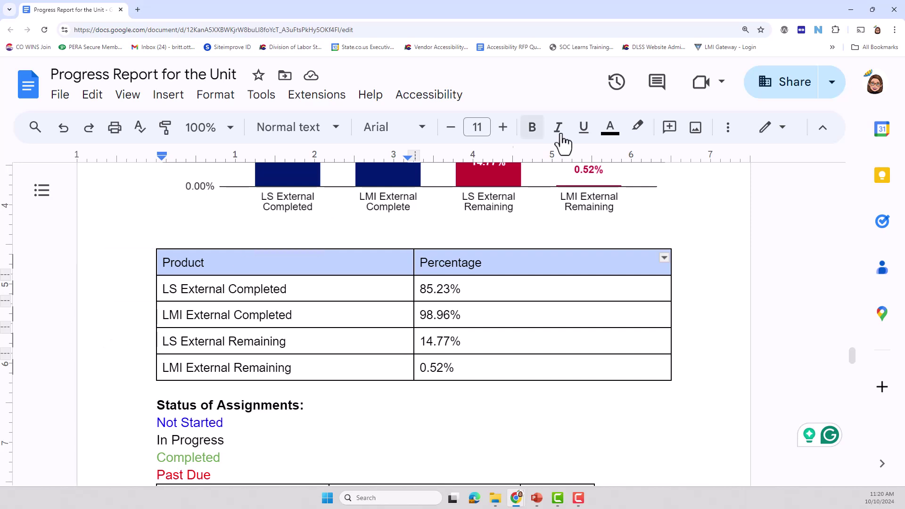
click(532, 127)
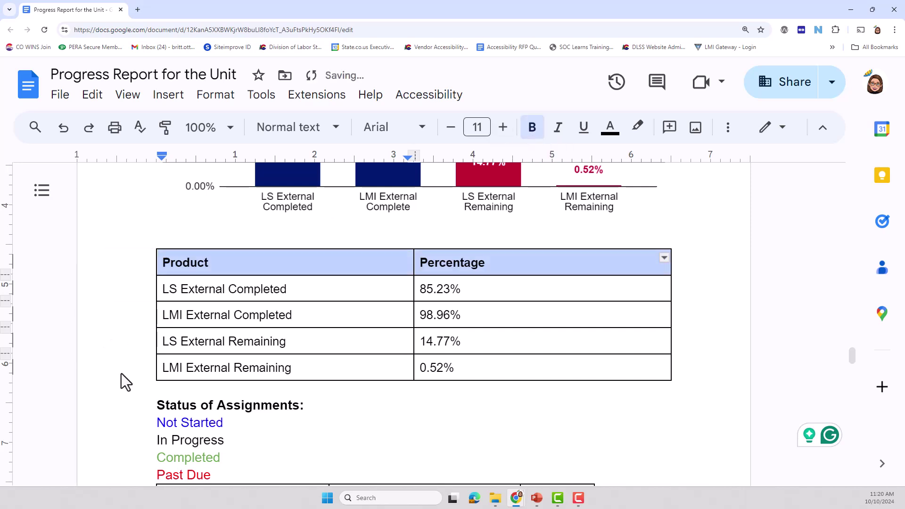
click(360, 319)
key(Tab)
click(433, 399)
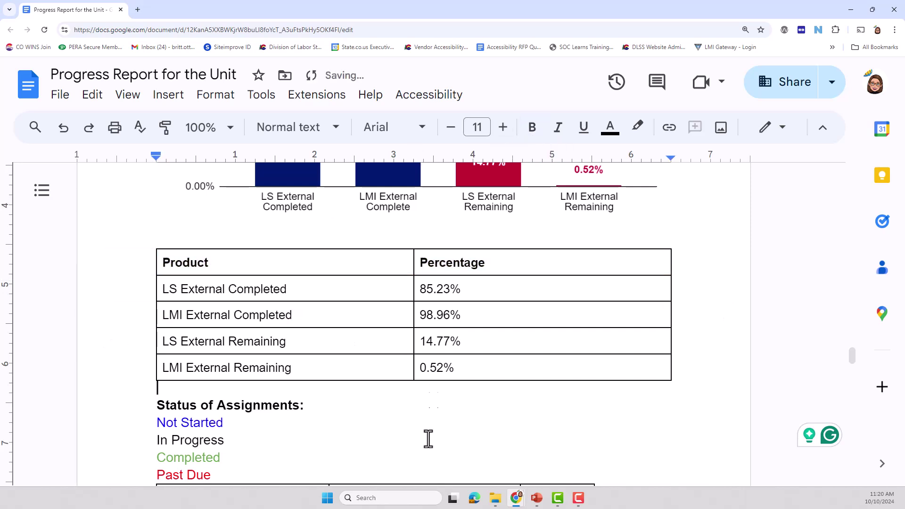
Review the External Products chart against the data table below it, checking the product labels and percentages
scroll(384, 232, up, 5)
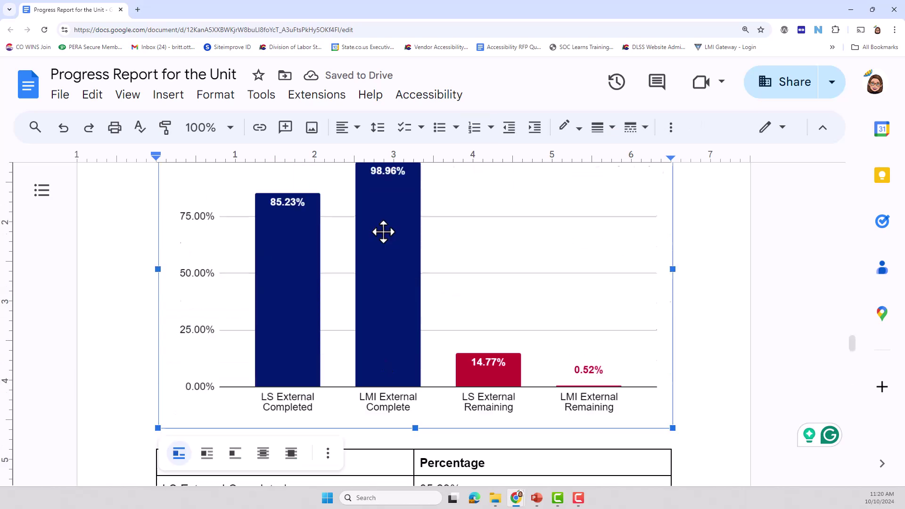
scroll(459, 338, down, 6)
click(407, 311)
scroll(408, 311, up, 2)
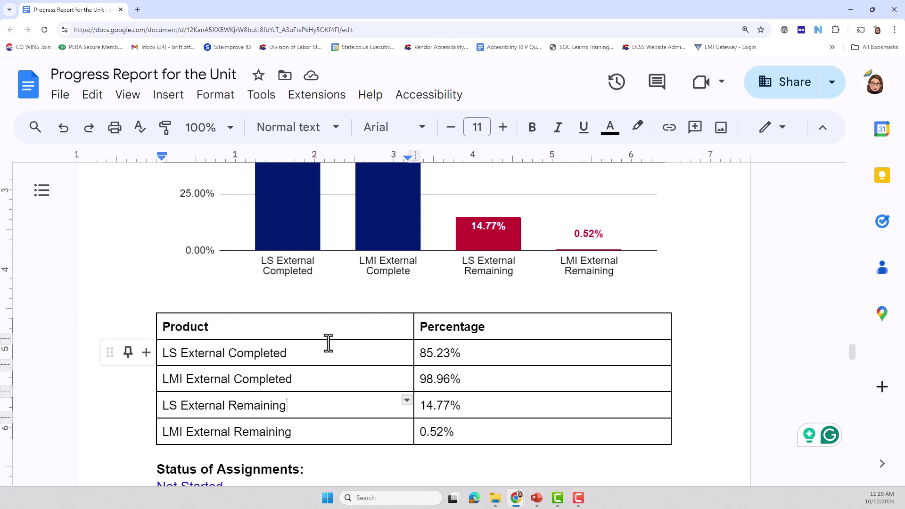
scroll(323, 348, up, 3)
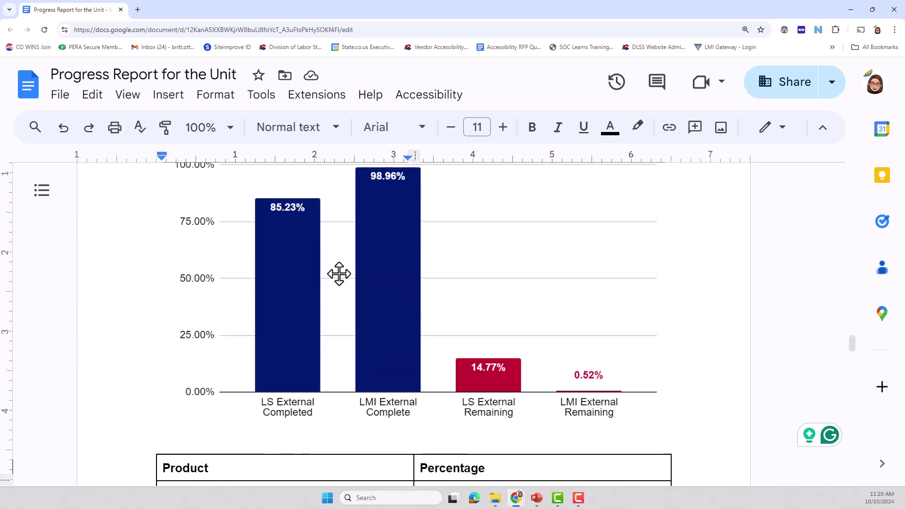
scroll(340, 271, down, 2)
scroll(236, 400, up, 3)
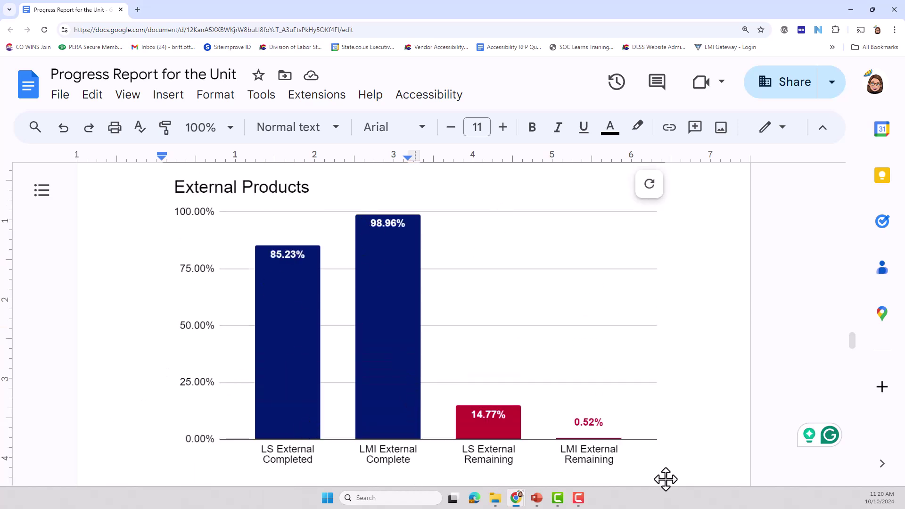
scroll(651, 452, down, 3)
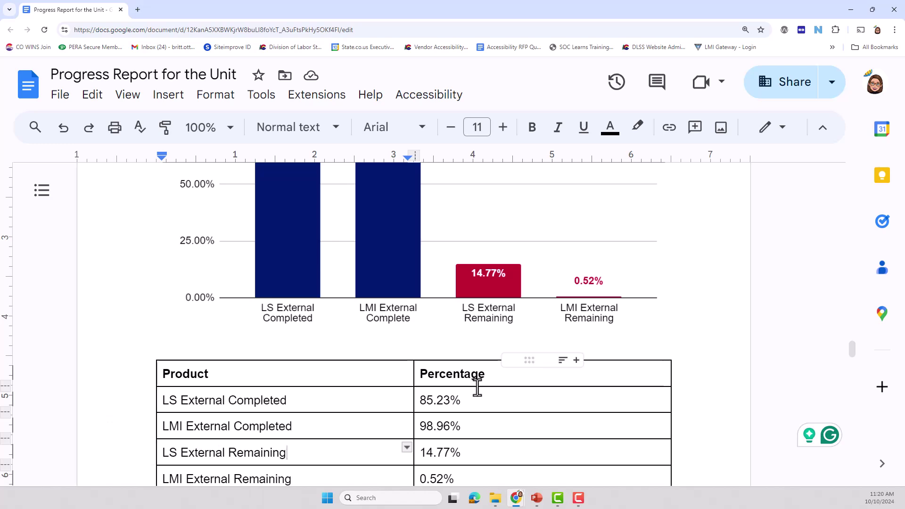
scroll(452, 406, down, 3)
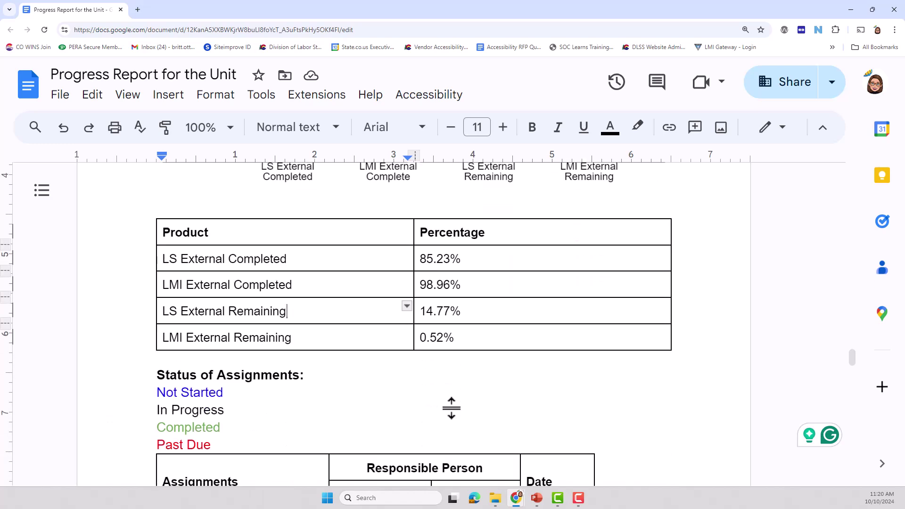
scroll(451, 408, up, 2)
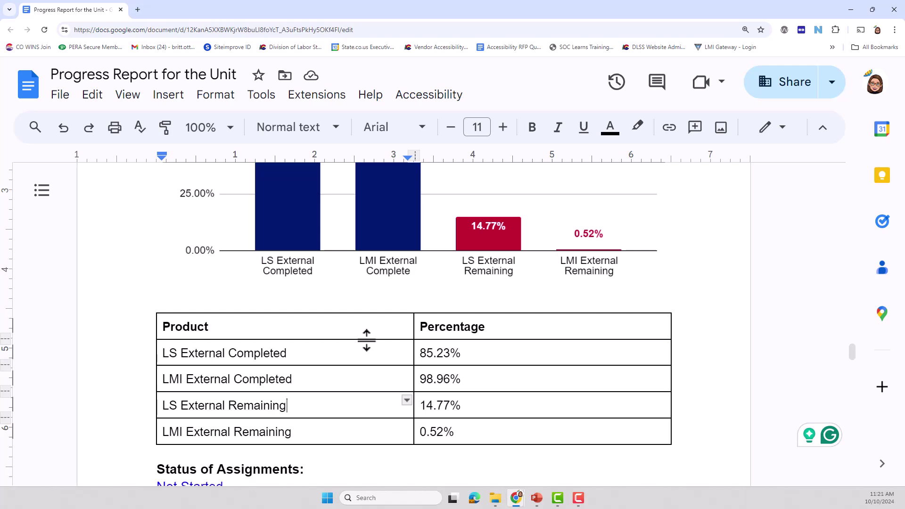
scroll(366, 339, up, 8)
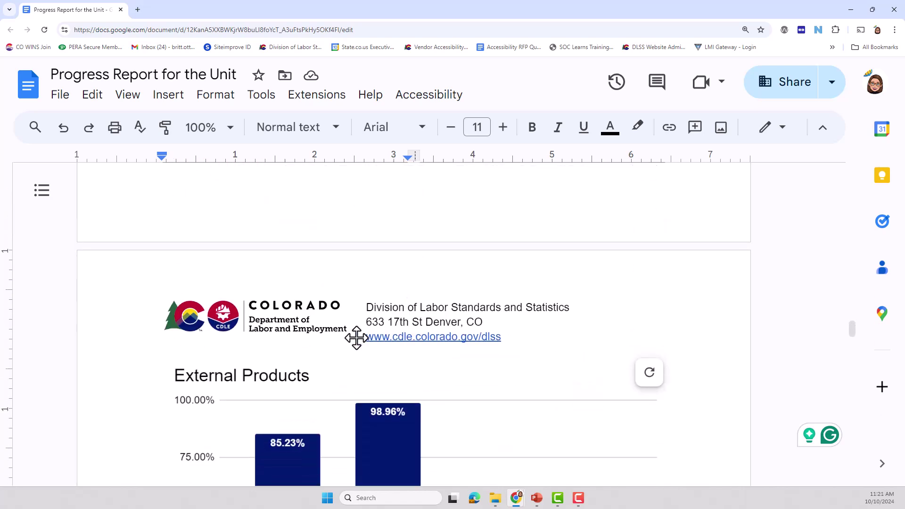
scroll(395, 381, down, 5)
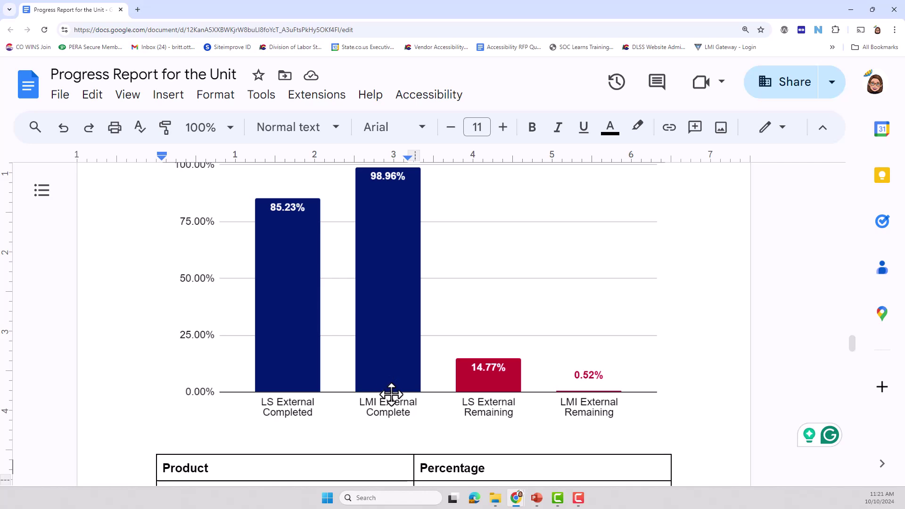
scroll(390, 396, down, 10)
scroll(401, 375, up, 4)
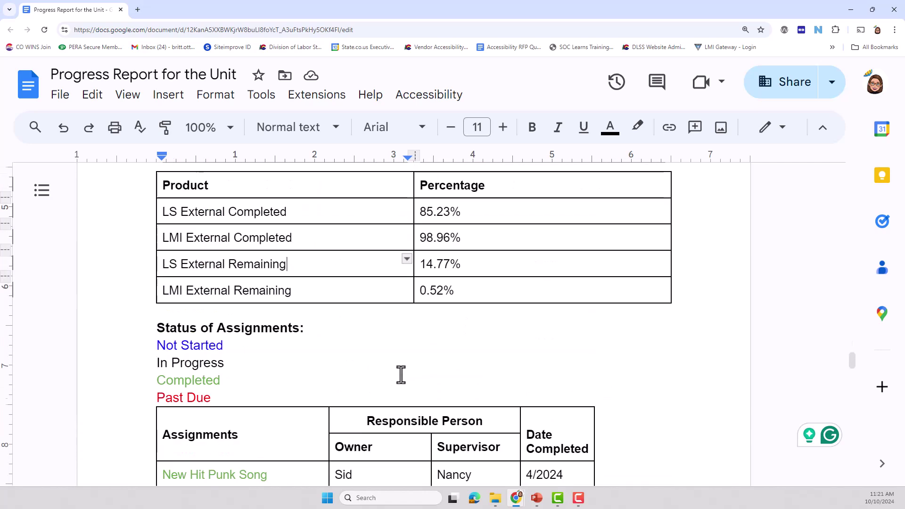
scroll(401, 375, up, 10)
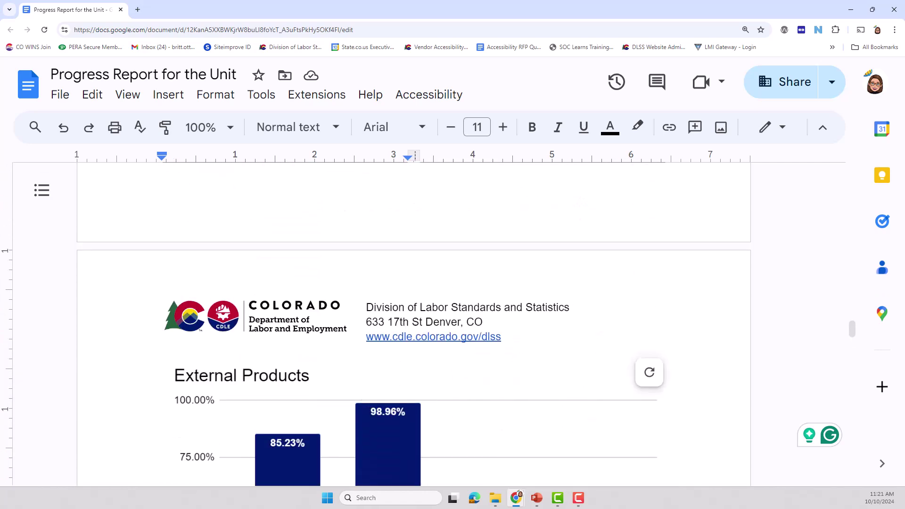